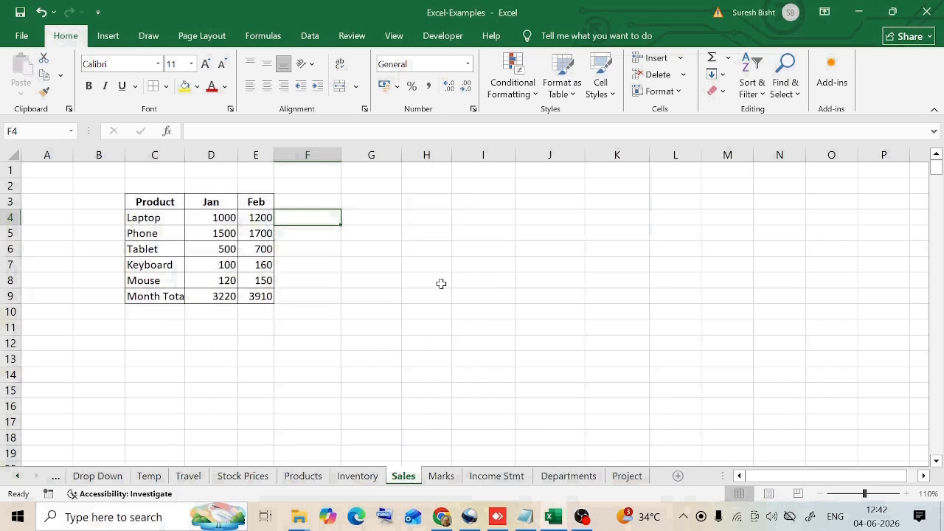
- Copy the Laptop product name from cell C4 into cell F4 of the Sales sheet
key("Left")
key("Left")
key("Left")
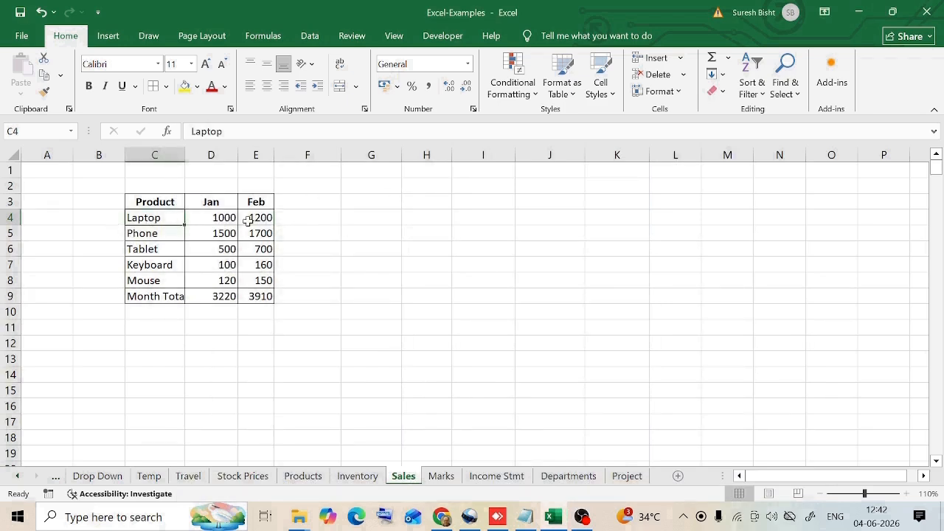
key("ctrl+c")
left_click(313, 220)
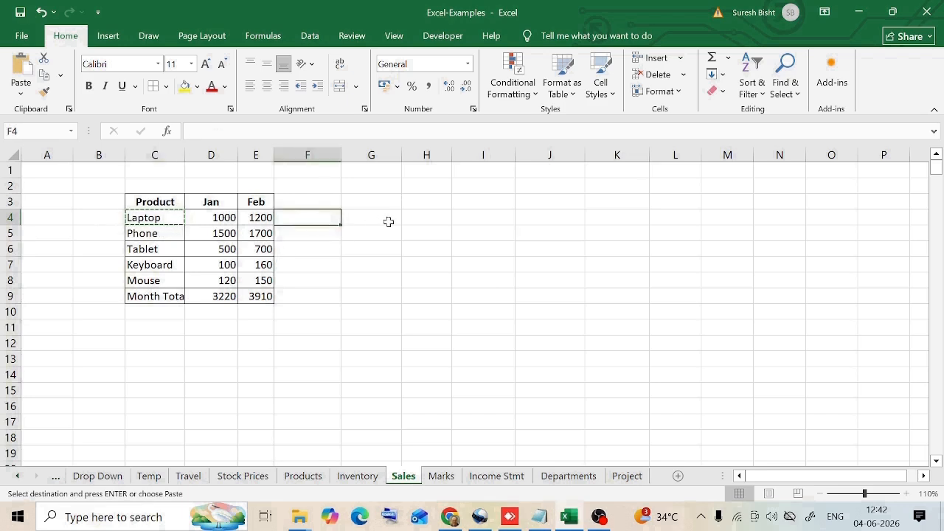
key("ctrl+v")
left_click(369, 267)
- Enter 700 in cell F5 below the copied product name and undo that entry
left_click(310, 234)
key("Escape")
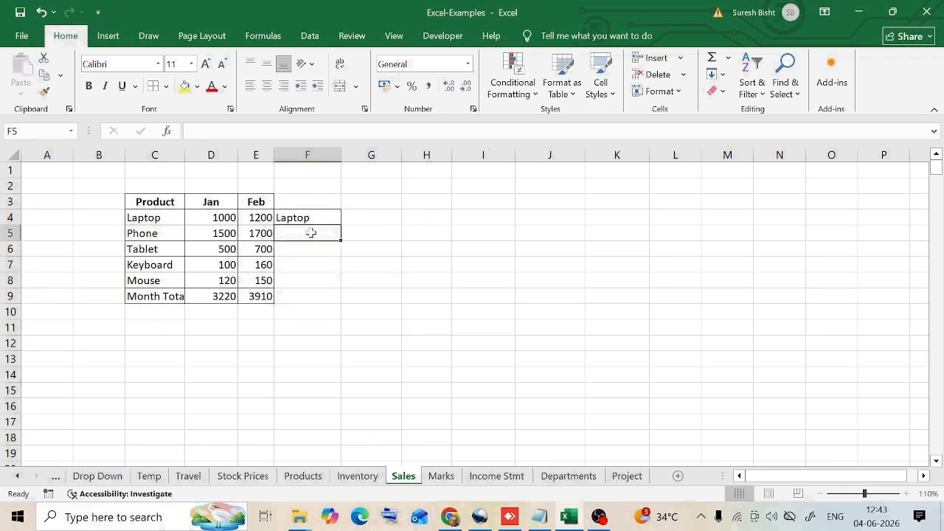
type("700")
key("Return")
left_click(312, 234)
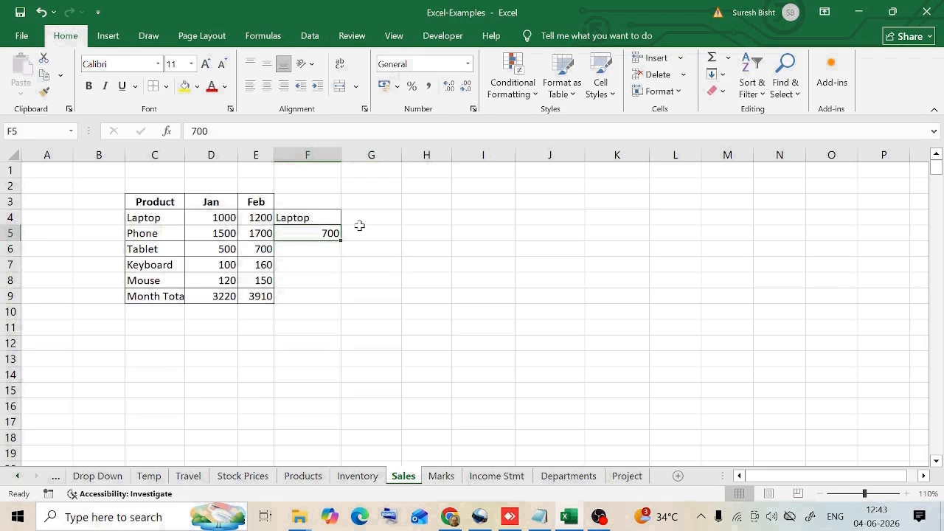
key("ctrl+z")
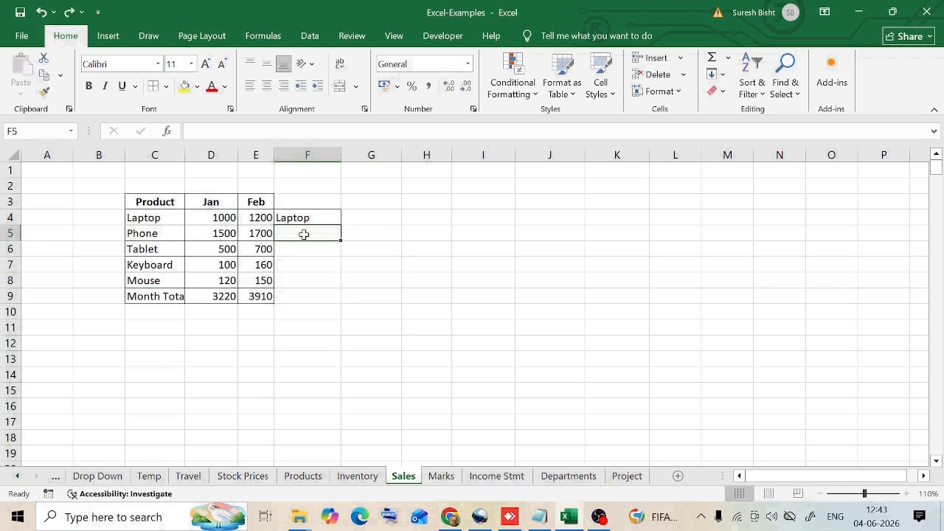
type("ssdsd")
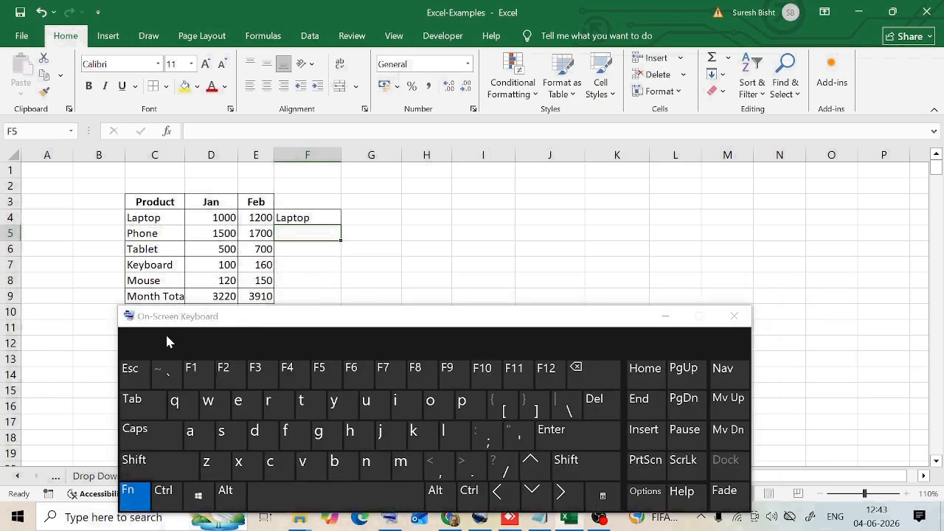
left_click(227, 373)
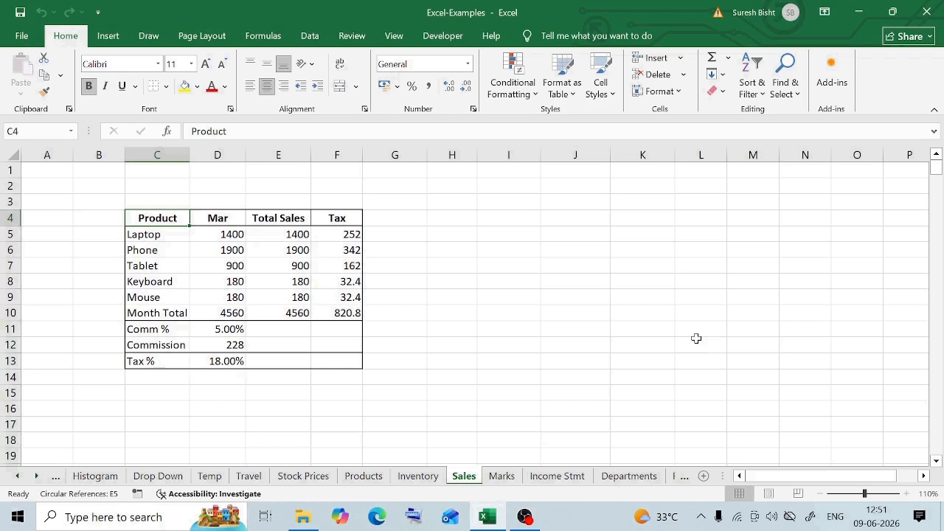
- Search the Sales sheet for "mouse" and select the matching product cell
key("ctrl+f")
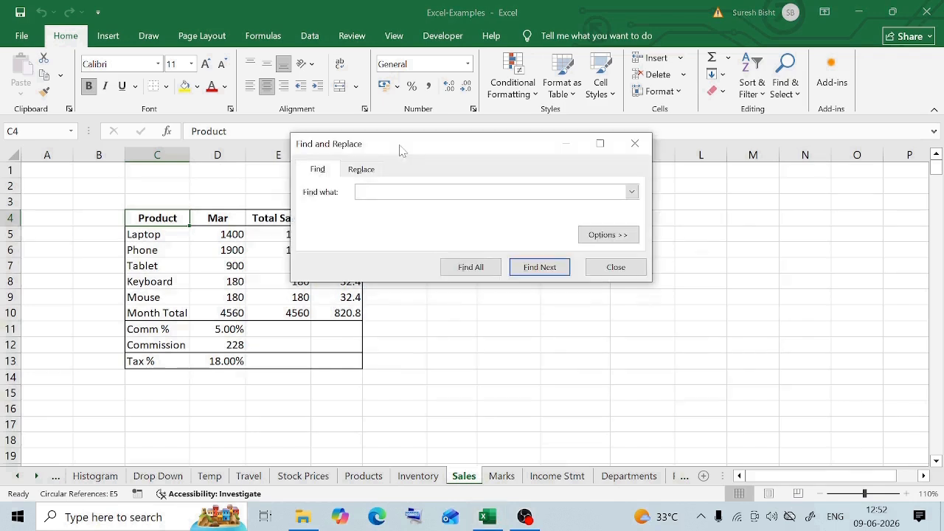
type("mouse")
key("Return")
left_click(142, 299)
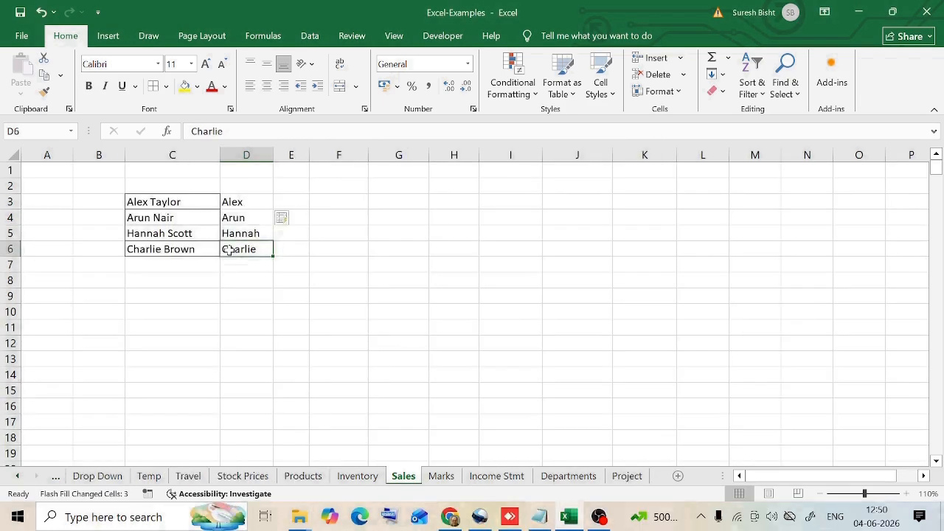
key("ctrl+Up")
key("Left")
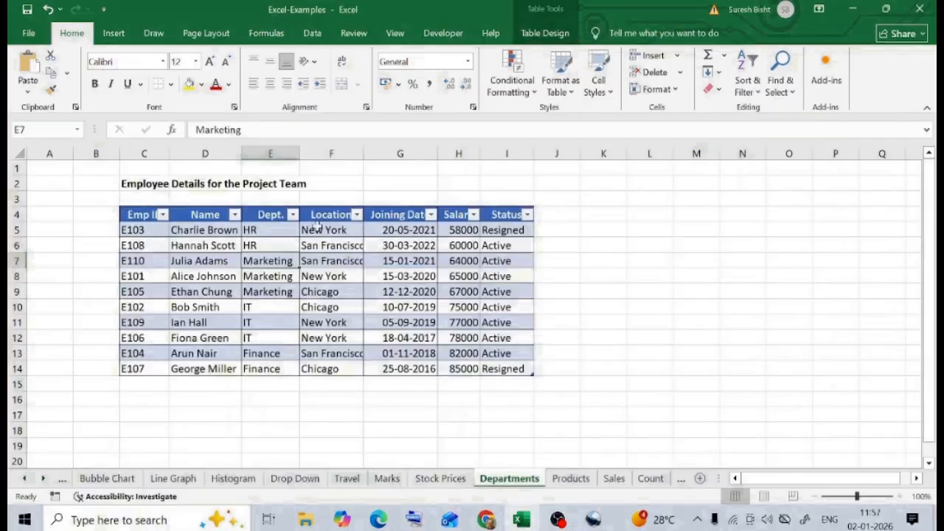
- Filter the Dept. column of the employee table to show only Marketing
left_click(292, 215)
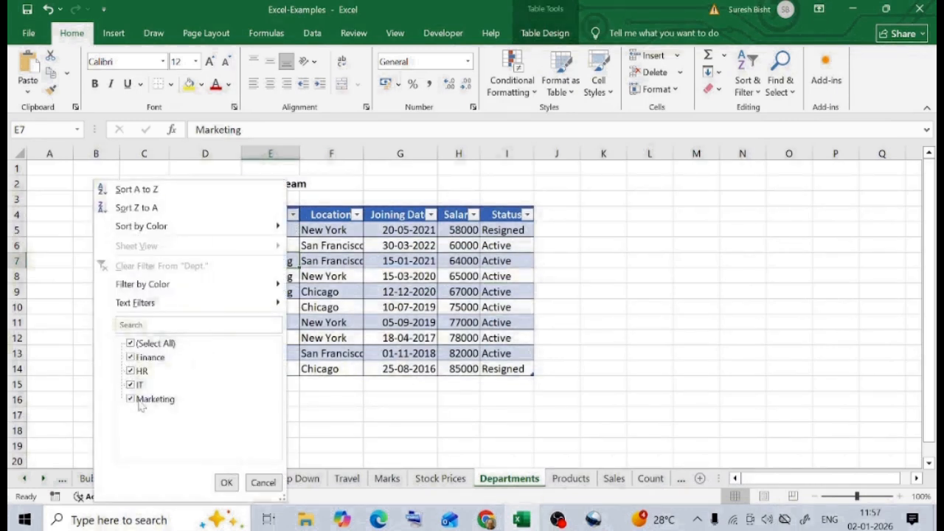
left_click(131, 343)
left_click(140, 400)
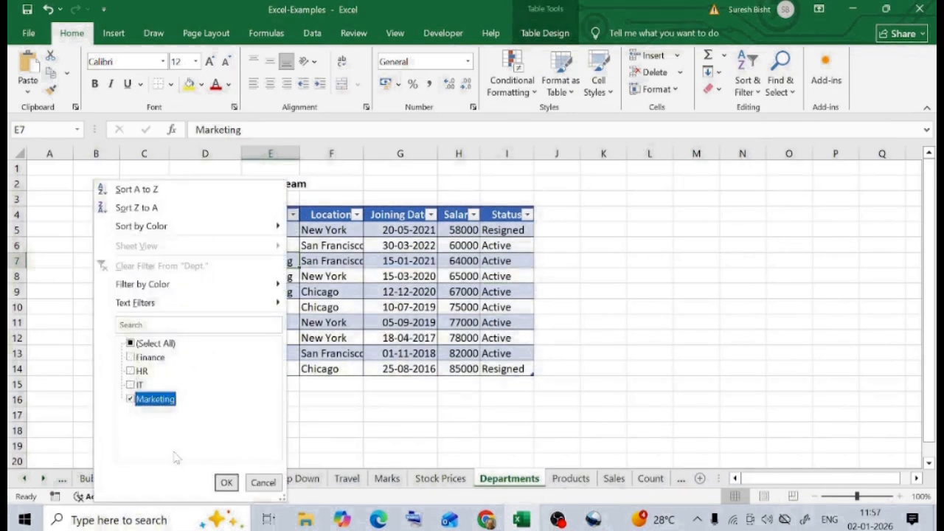
left_click(226, 483)
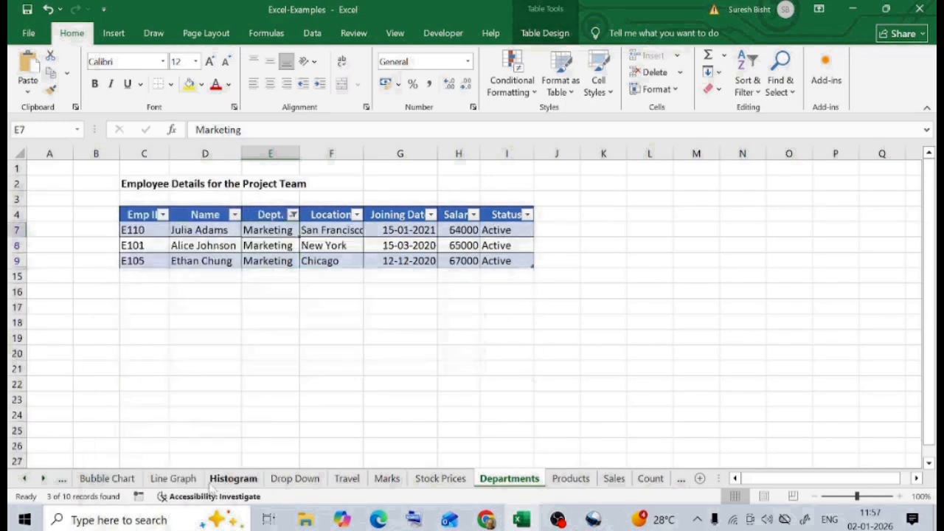
- Reset the Dept. column filter so that all departments are included again
left_click(293, 215)
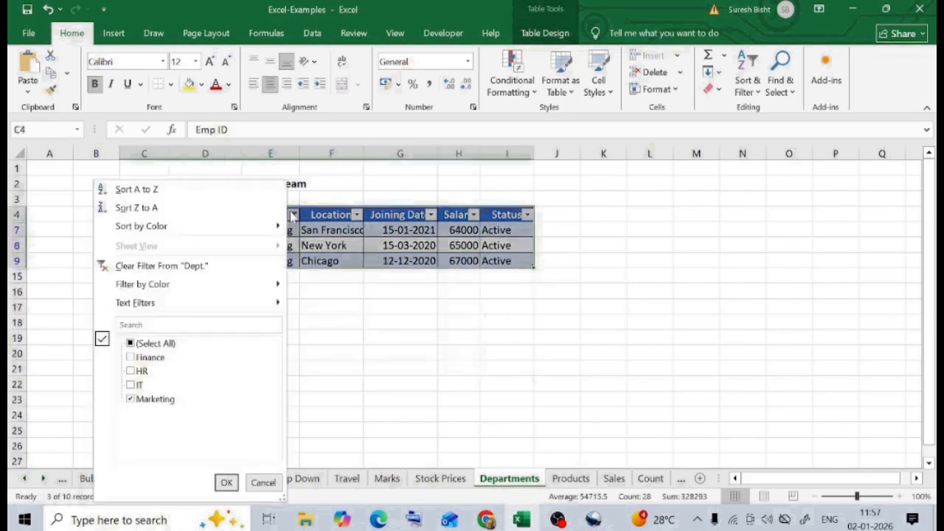
left_click(131, 344)
left_click(225, 483)
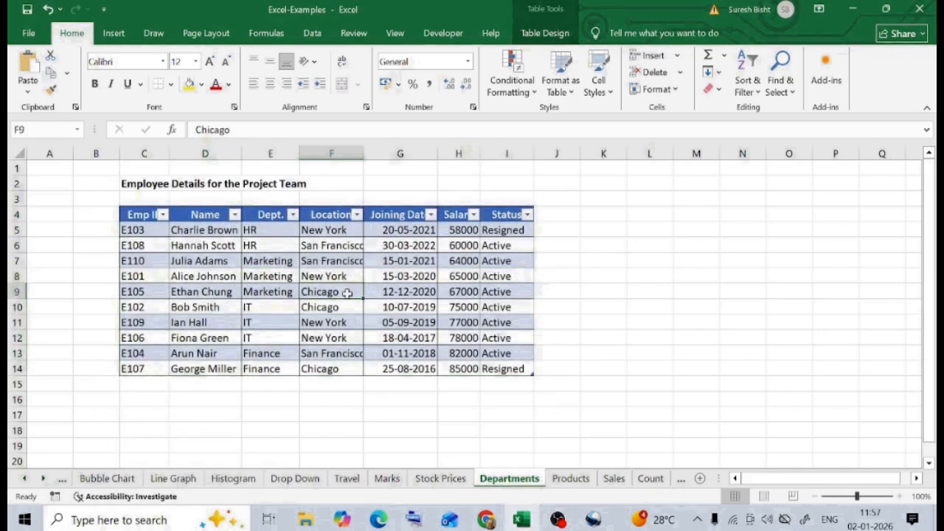
- Insert a slicer for the Dept. field of the employee table
left_click(555, 35)
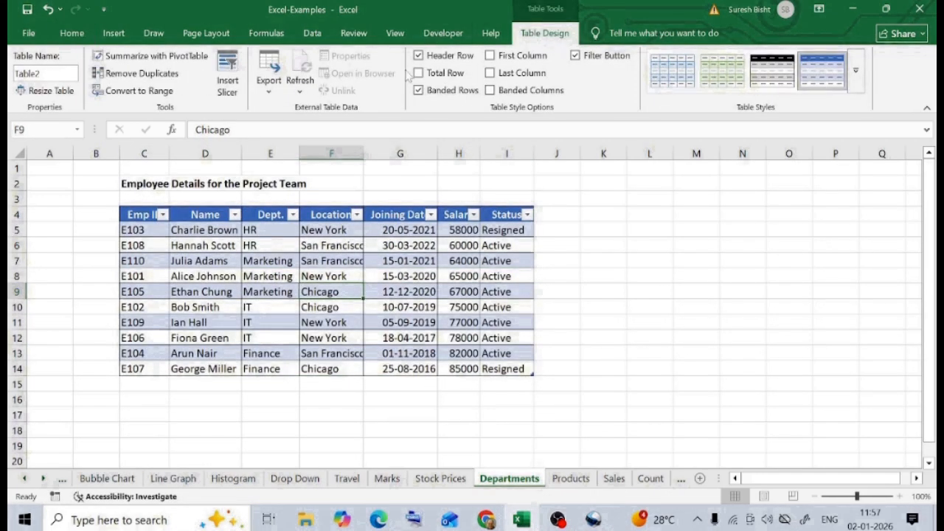
left_click(227, 87)
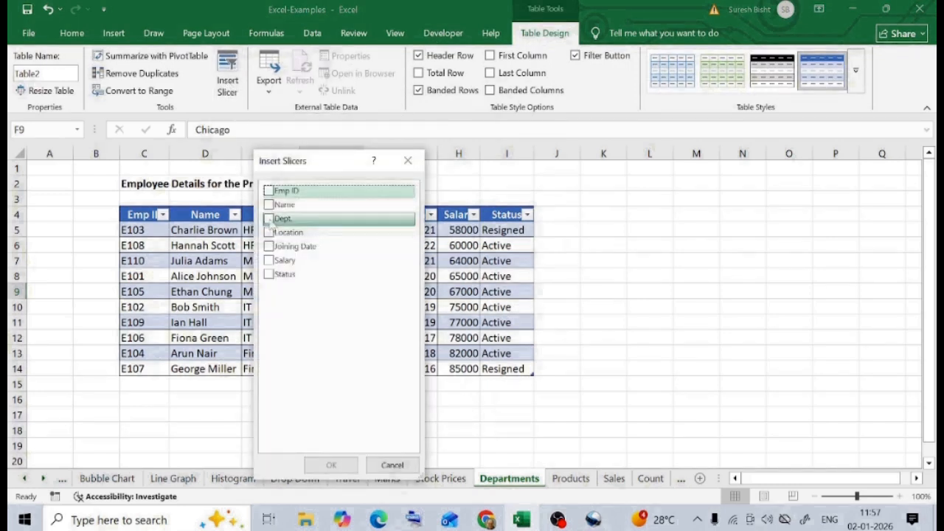
left_click(268, 219)
left_click(331, 464)
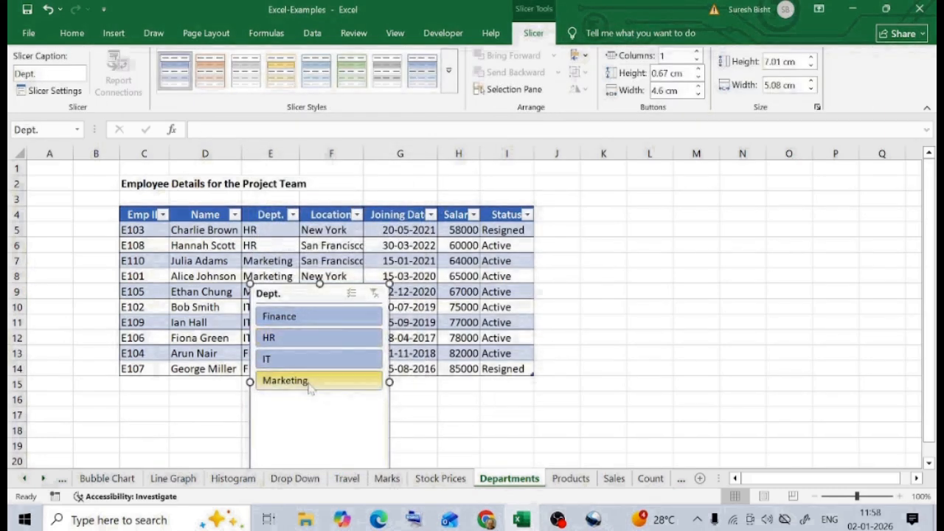
- Filter the table with the Dept. slicer, trying Finance and HR individually before selecting Finance, HR and IT together
left_click(304, 317)
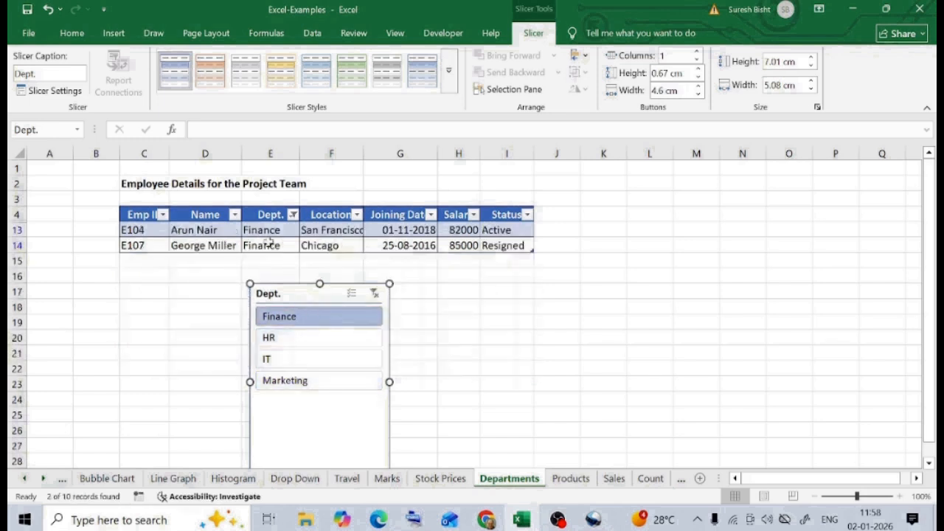
left_click(284, 341)
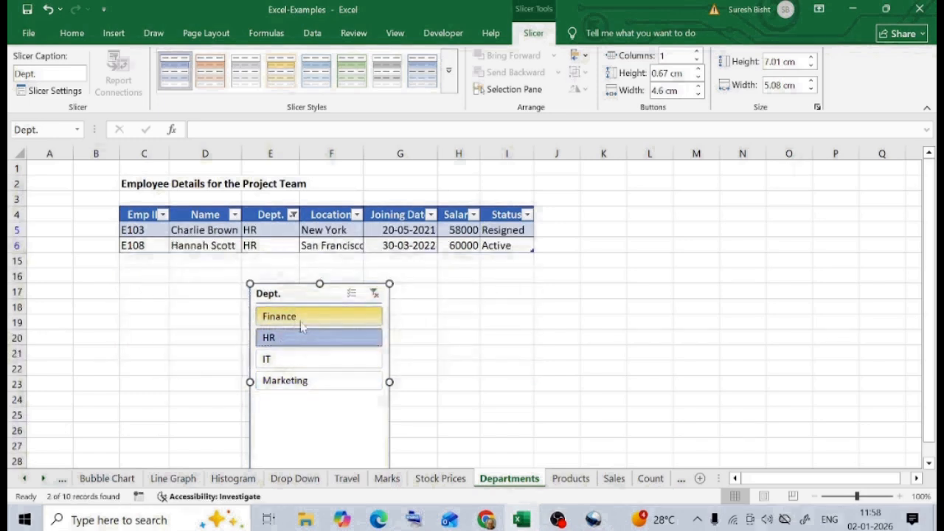
left_click(299, 321, "ctrl")
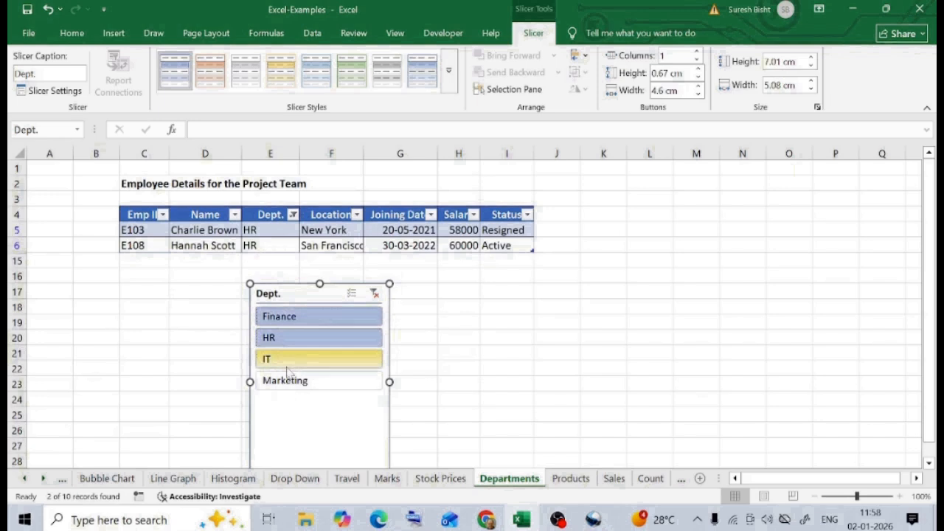
left_click(274, 383, "ctrl")
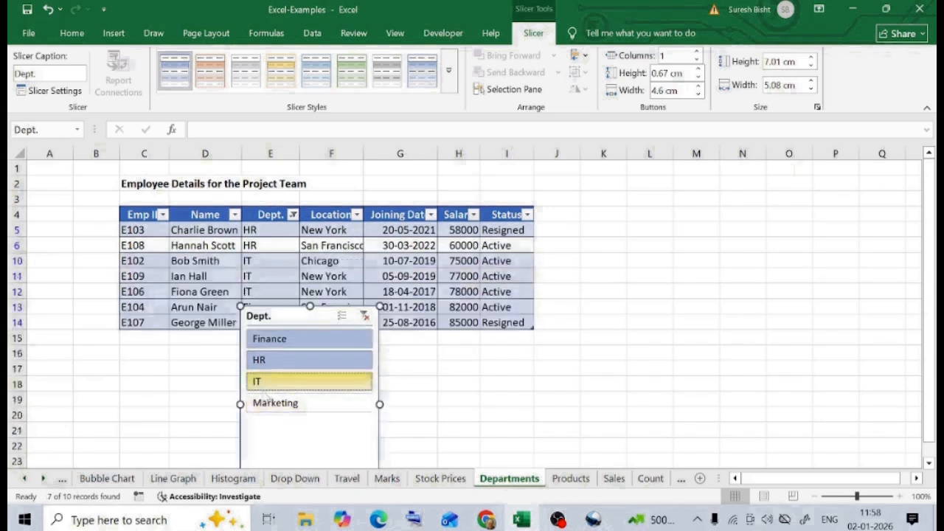
left_click_drag(300, 318, 306, 347)
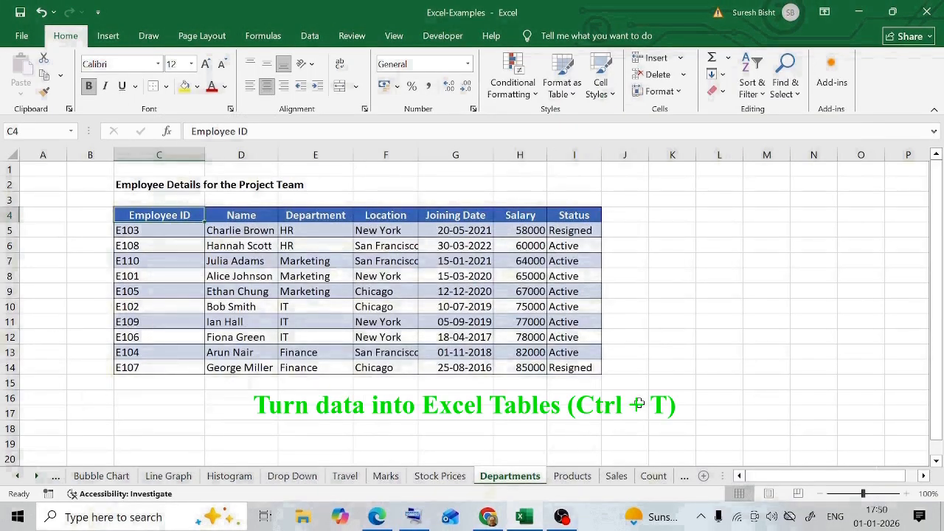
- Add a Tax column in J4 beside the employee data with the formula =H5*.20, filled from J5 down to row 14
left_click(625, 215)
type("Tax")
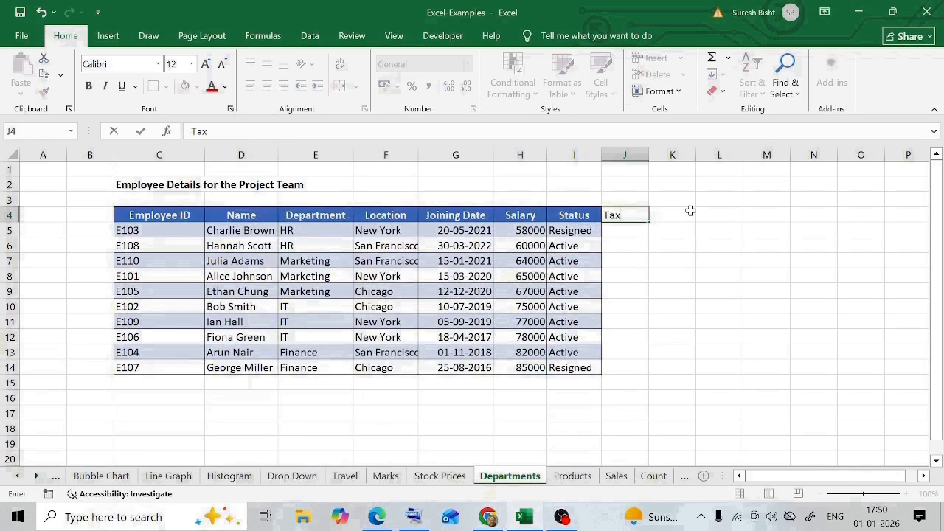
key("Return")
type("=H5*.20")
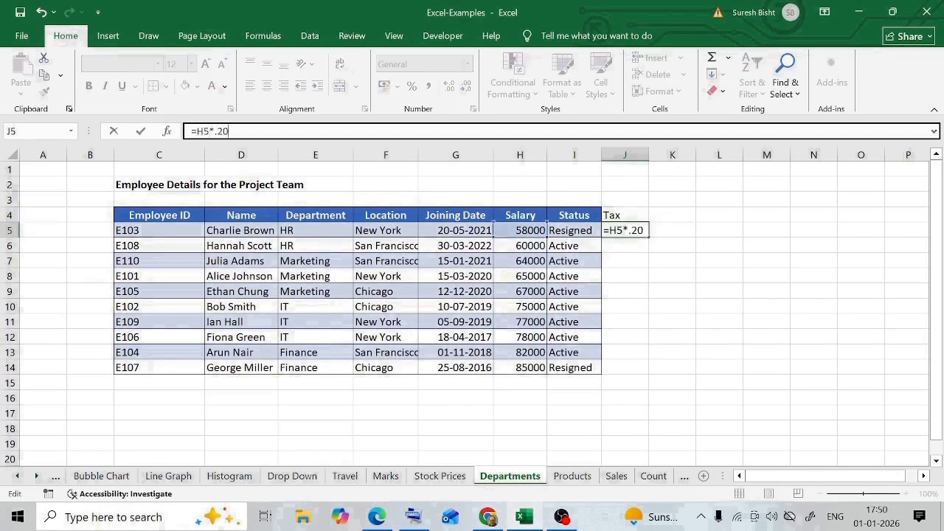
key("Return")
left_click(625, 230)
left_click_drag(648, 237, 642, 371)
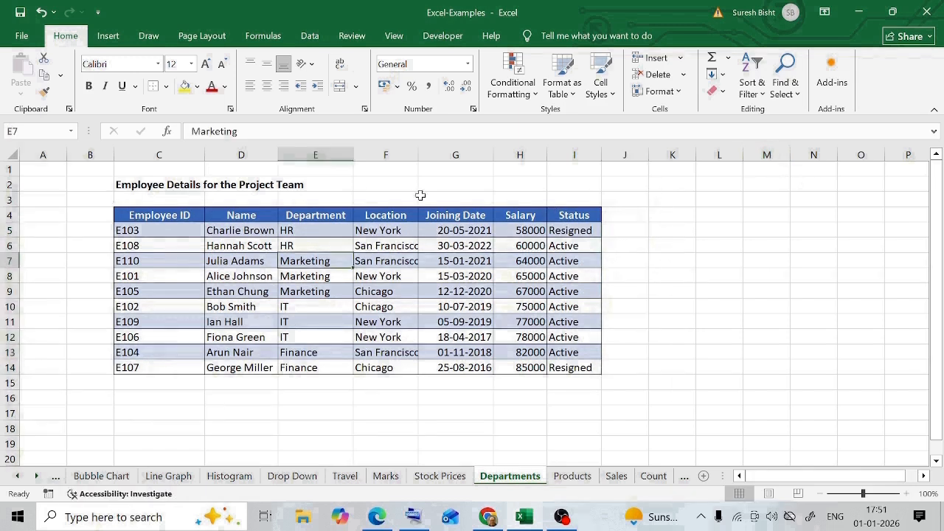
- Convert the employee data range C4:I14 into an Excel table with headers
key("ctrl+t")
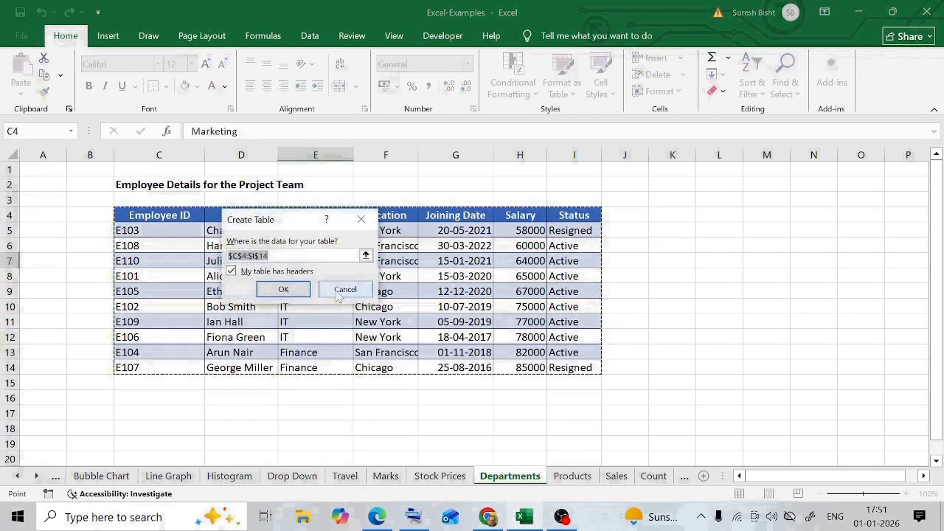
left_click(361, 308)
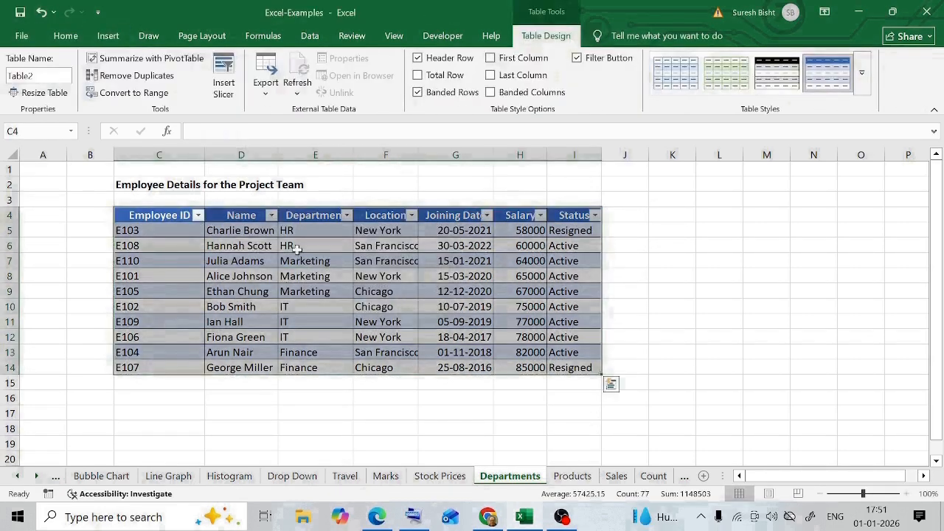
left_click(626, 275)
left_click(626, 216)
type("Tax")
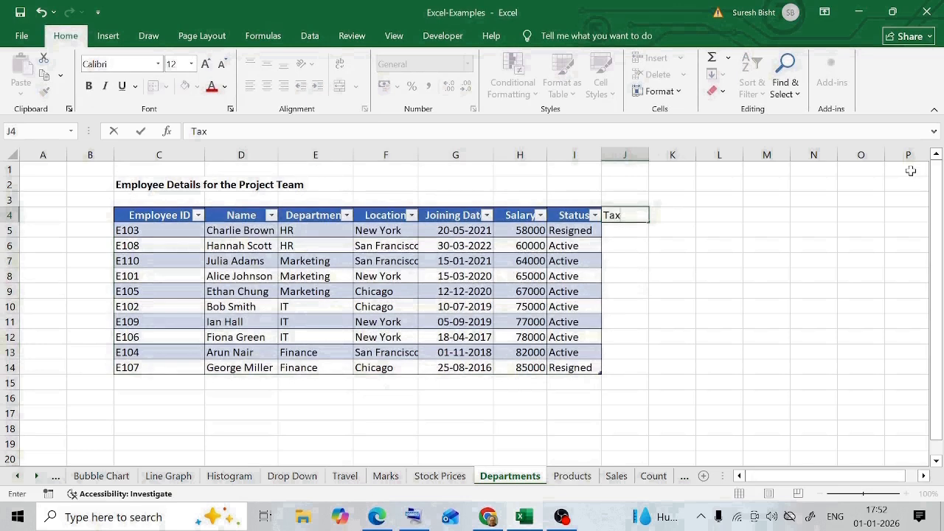
key("Return")
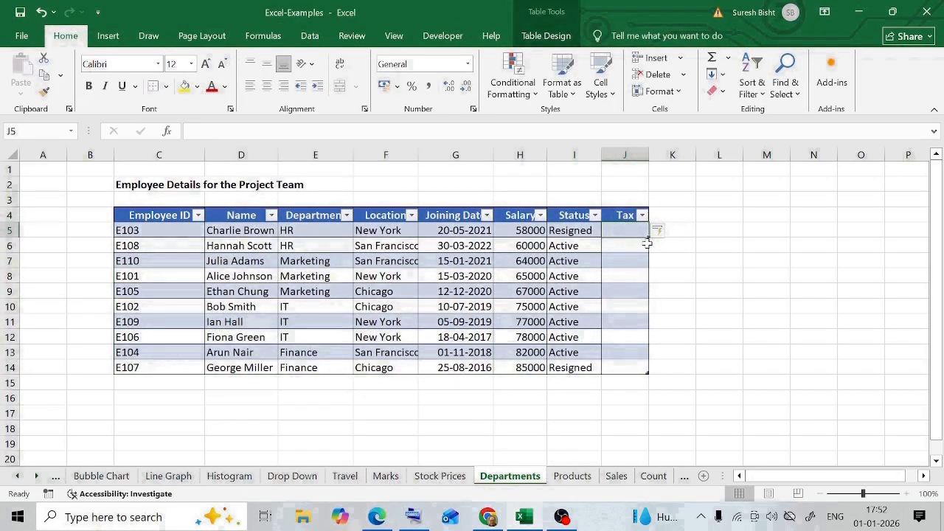
type("=")
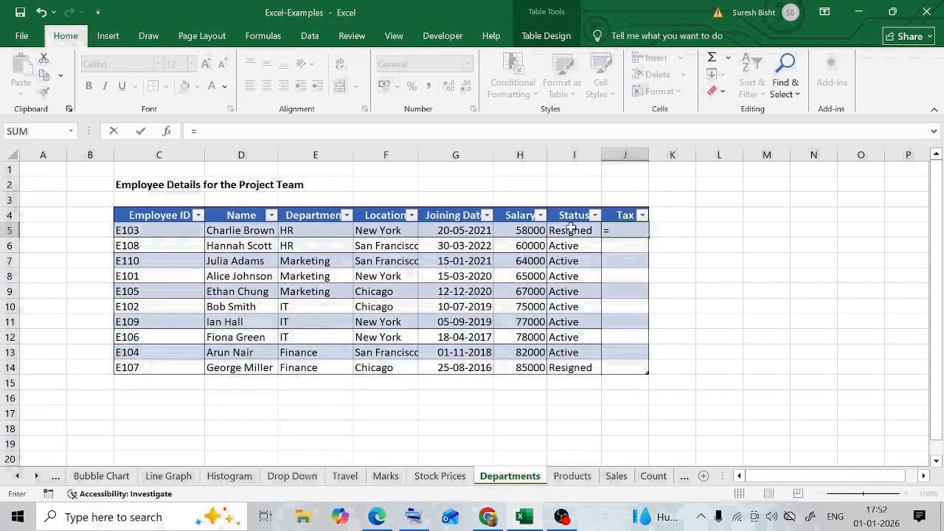
left_click(520, 230)
type("*0.2")
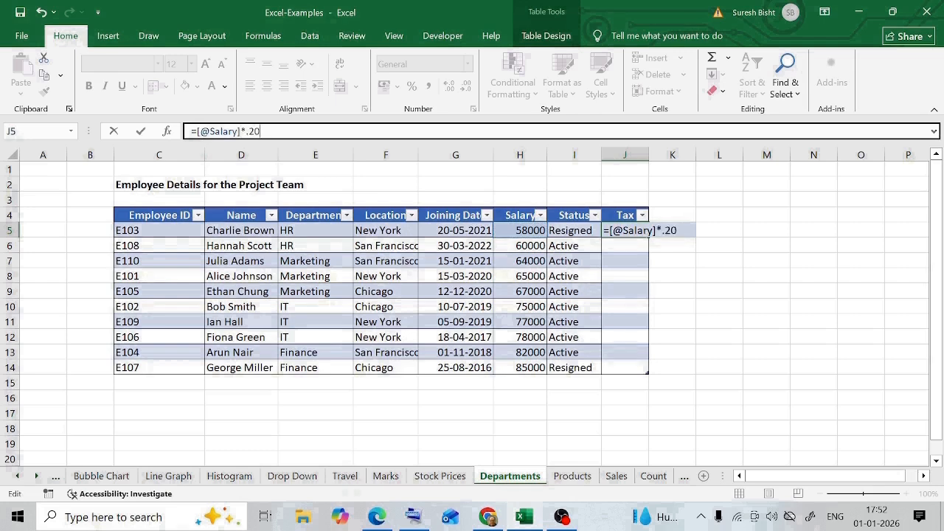
key("Return")
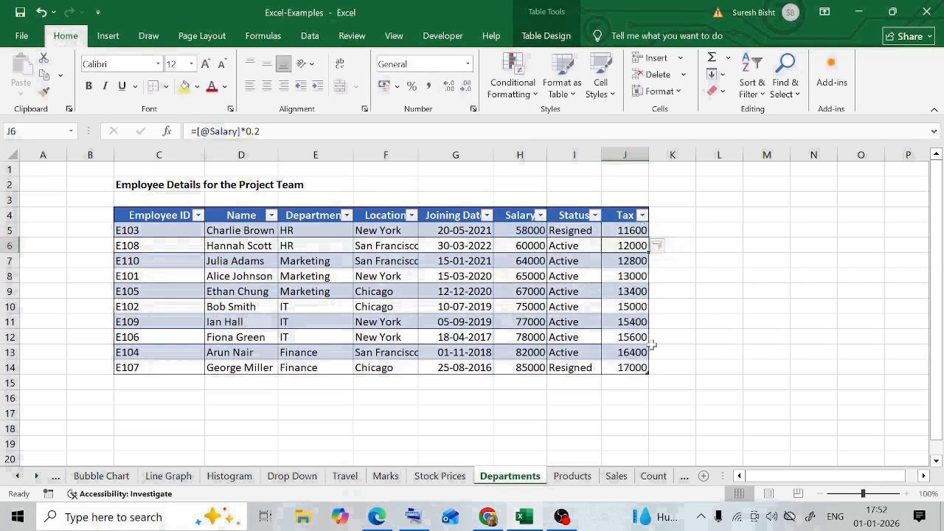
- Turn on the total row for the employee table
left_click(546, 35)
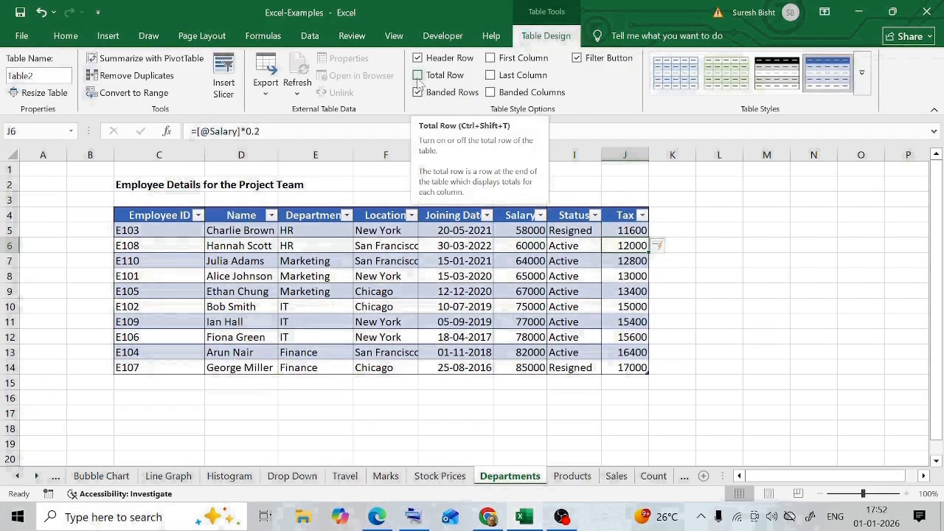
left_click(417, 75)
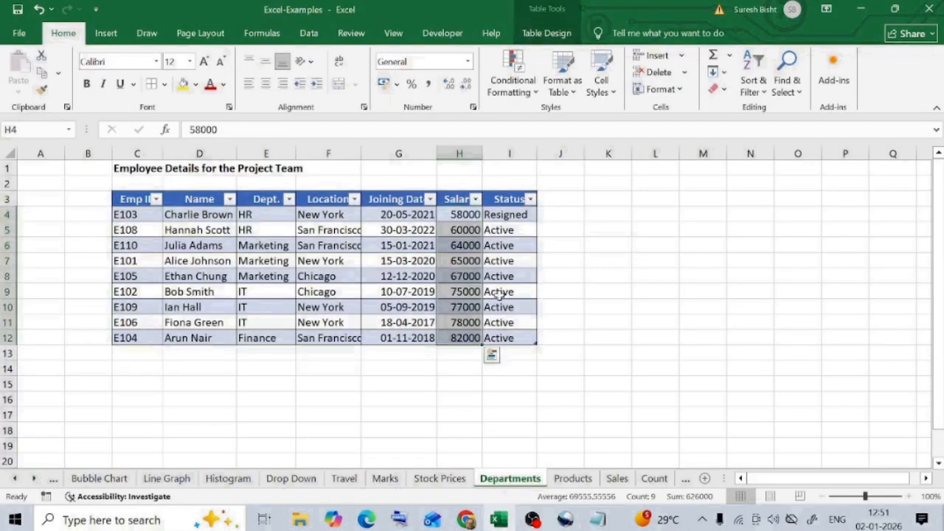
- Insert a 2-D clustered column chart of the salary values in H4:H12 of the employee table
left_click(106, 33)
left_click(428, 55)
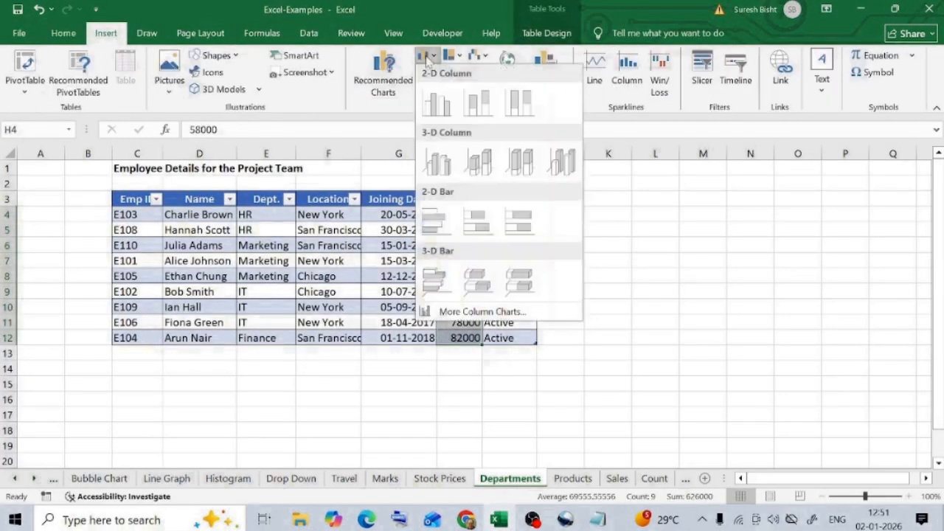
left_click(437, 104)
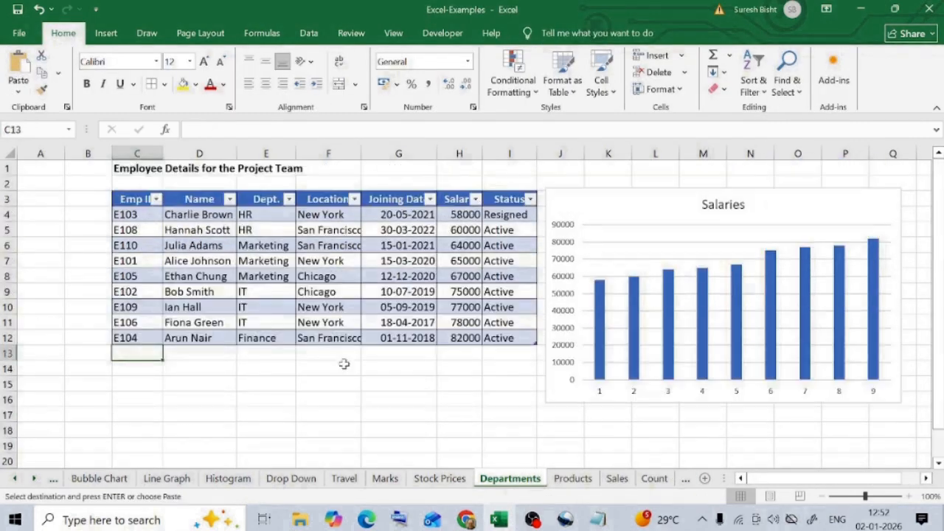
- Paste the copied E107 employee row into row 13, directly beneath the table's last row
key("ctrl+v")
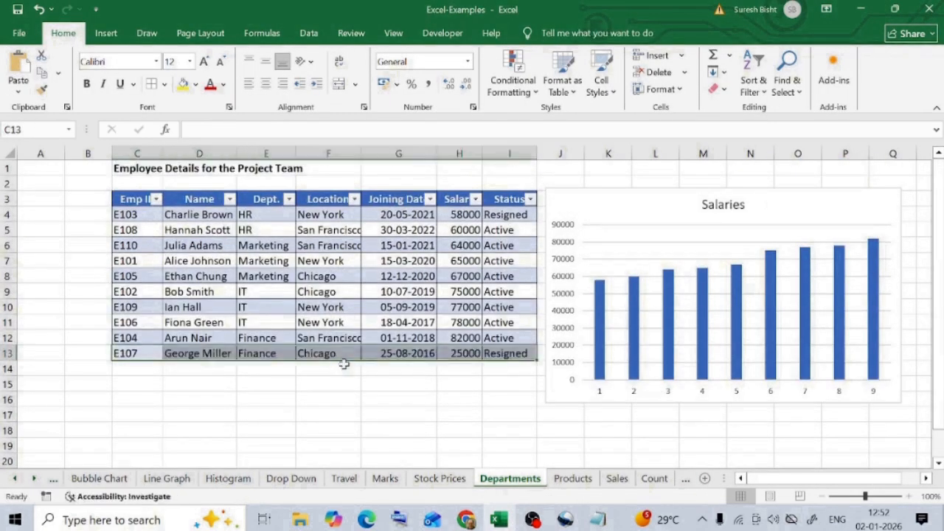
mouse_move(878, 367)
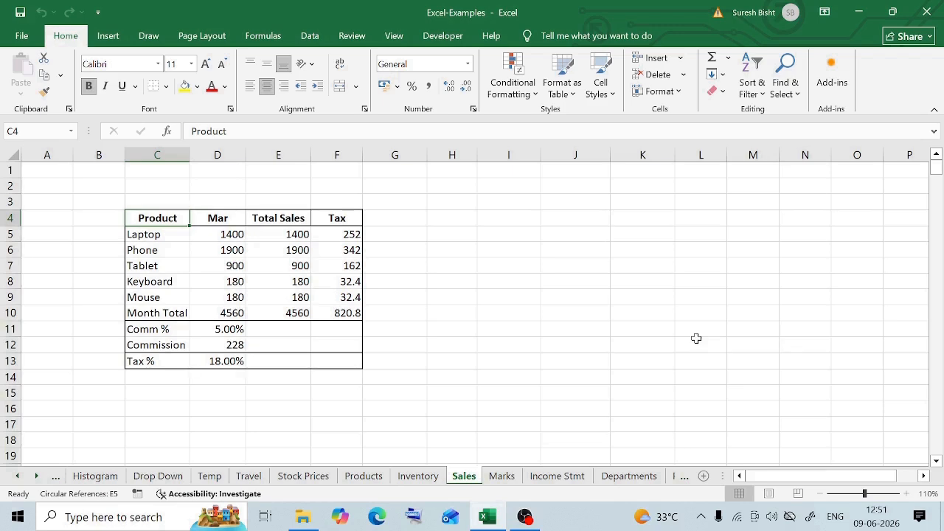
- Search the Sales sheet for "mouse" and go to the matching cell C9
key("ctrl+f")
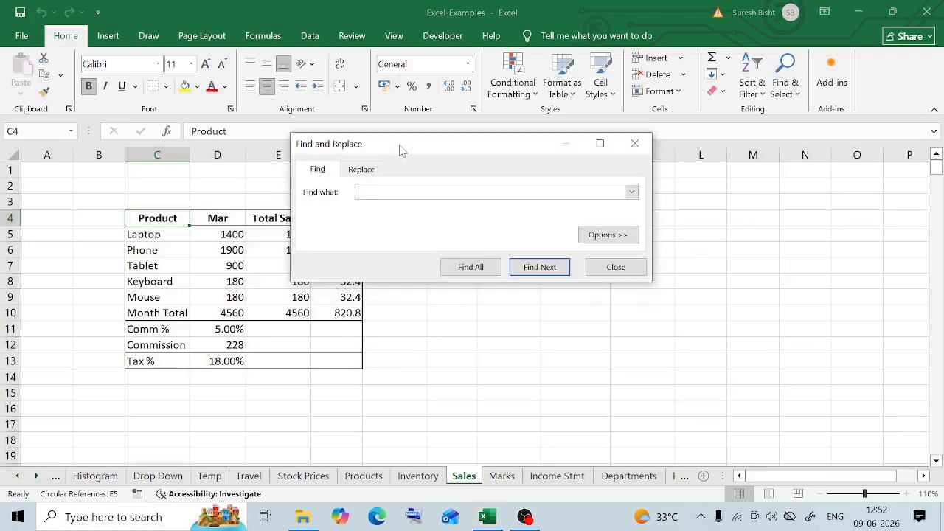
type("mouse")
key("Return")
left_click(156, 298)
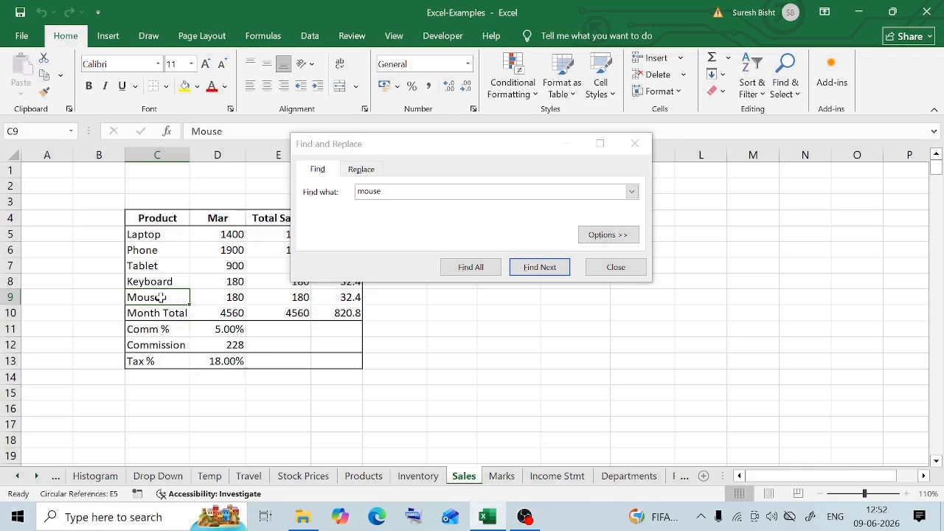
left_click(429, 207)
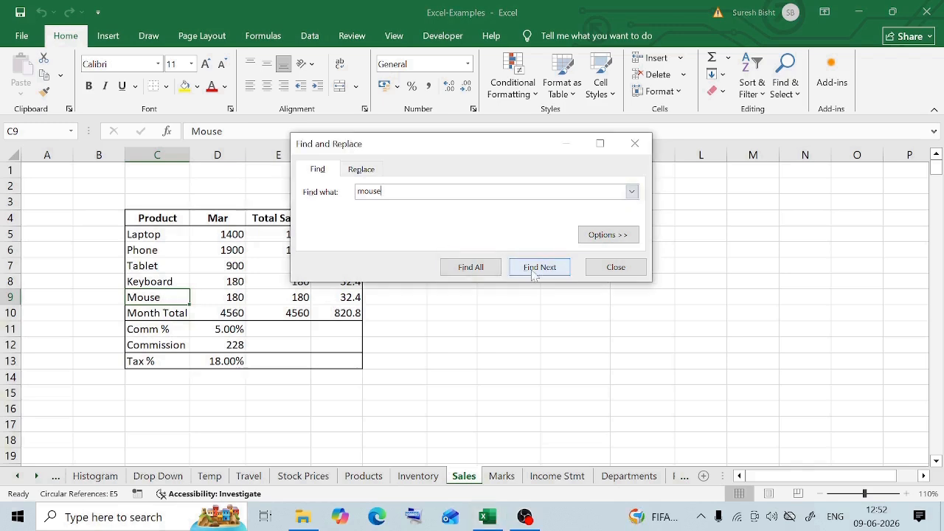
- List all "mouse" matches on the Sales sheet, select every one and fill their cells with yellow
left_click(462, 270)
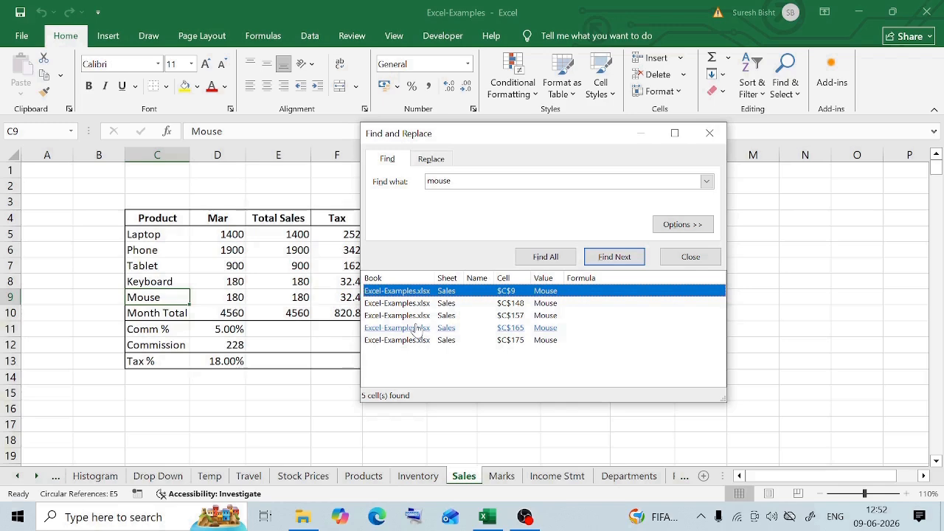
key("ctrl+a")
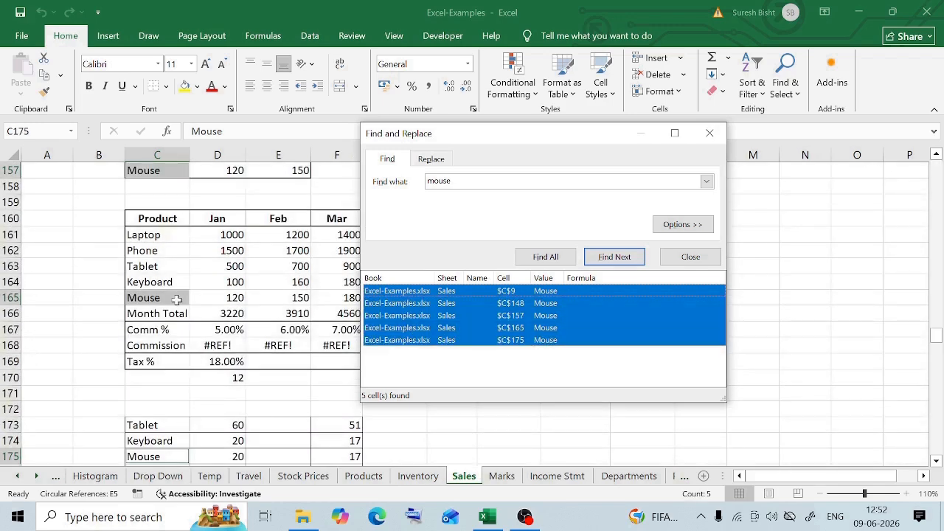
left_click_drag(499, 140, 496, 174)
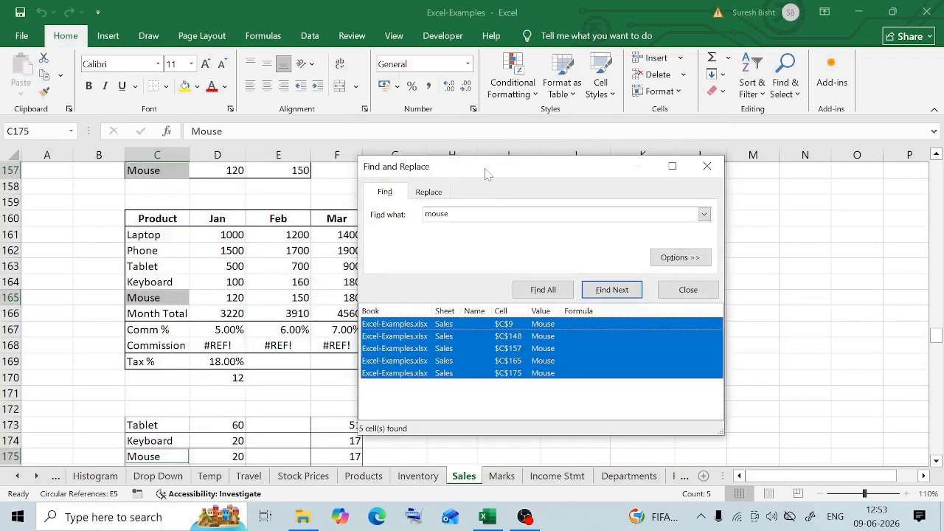
left_click(186, 87)
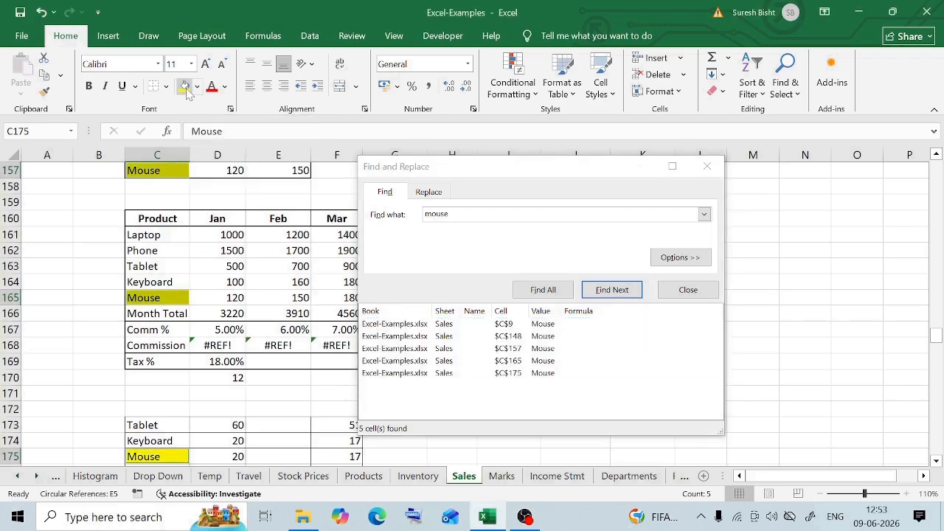
left_click(706, 168)
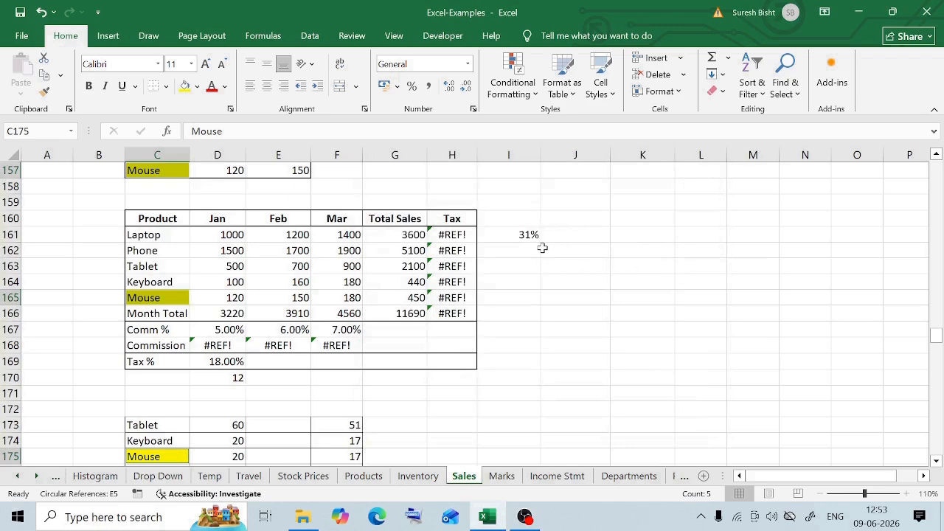
scroll(529, 252, "down", 1)
scroll(529, 252, "down", 3)
scroll(510, 242, "up", 20)
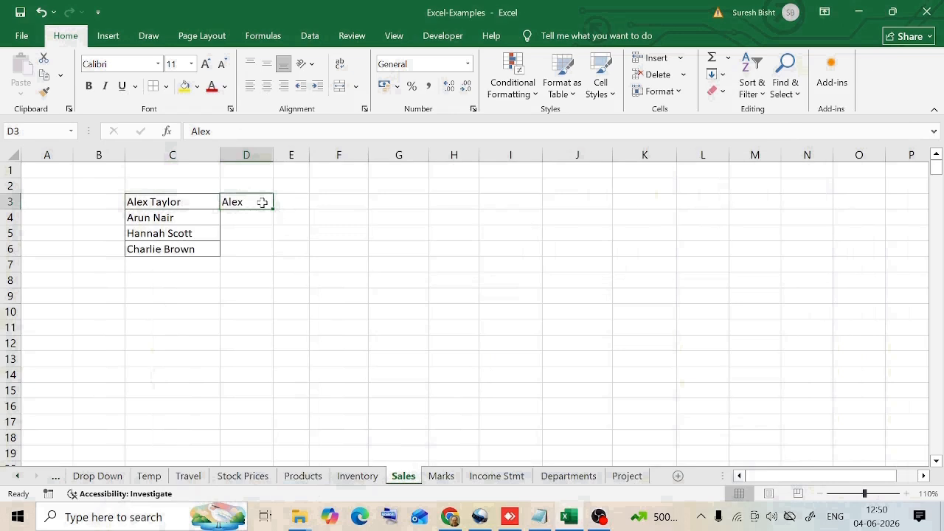
- Flash Fill the first names into D4:D6, following the example in D3
key("ctrl+e")
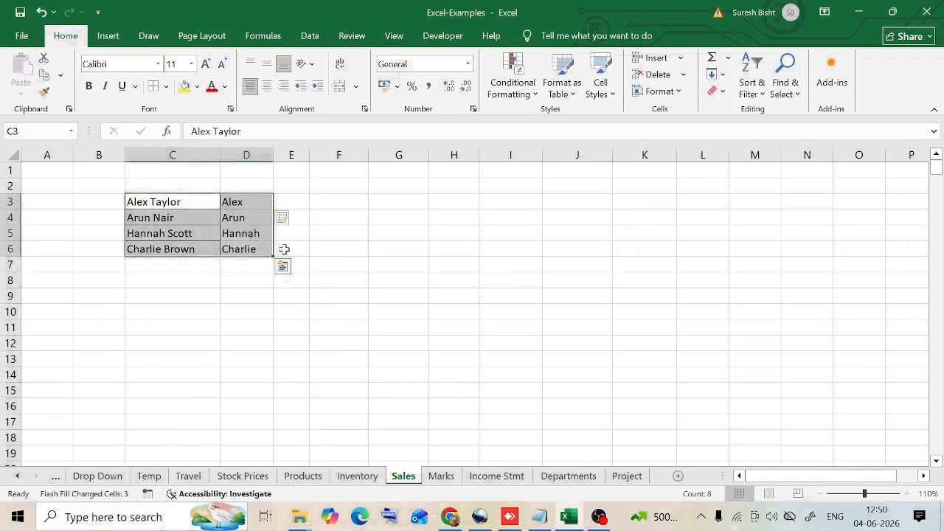
left_click(339, 233)
left_click(246, 217)
left_click(243, 233)
left_click(237, 250)
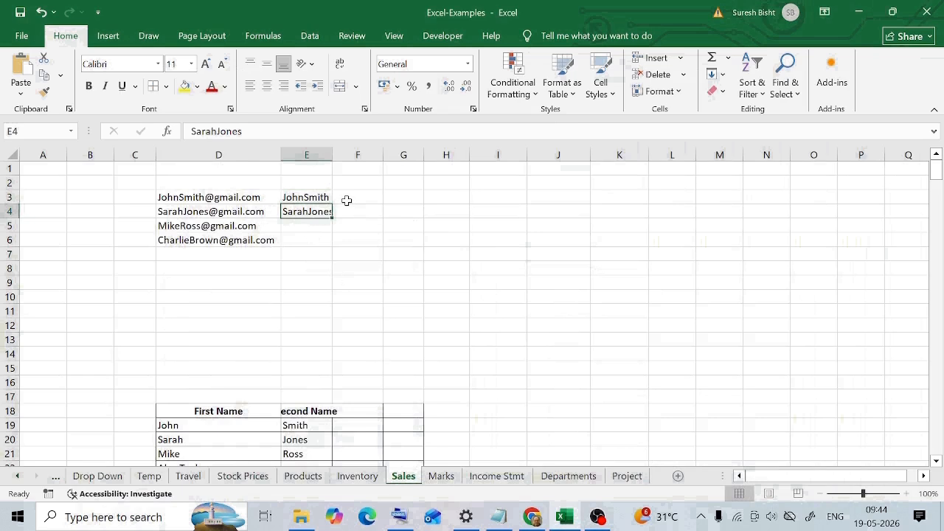
- Flash Fill the remaining usernames from the e-mail addresses into E5:E6, following the examples in E3:E4
key("ctrl+e")
key("Down")
key("Down")
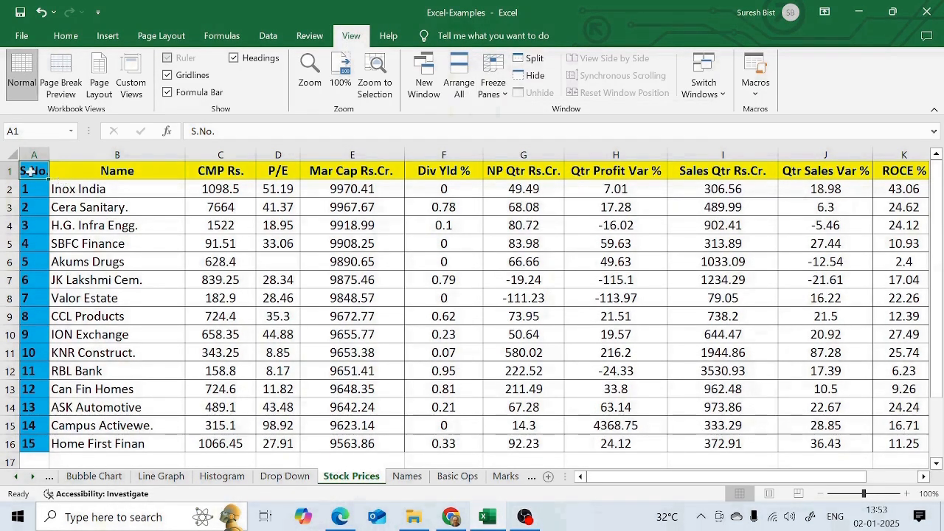
- Freeze the top row of the Stock Prices sheet
left_click(507, 101)
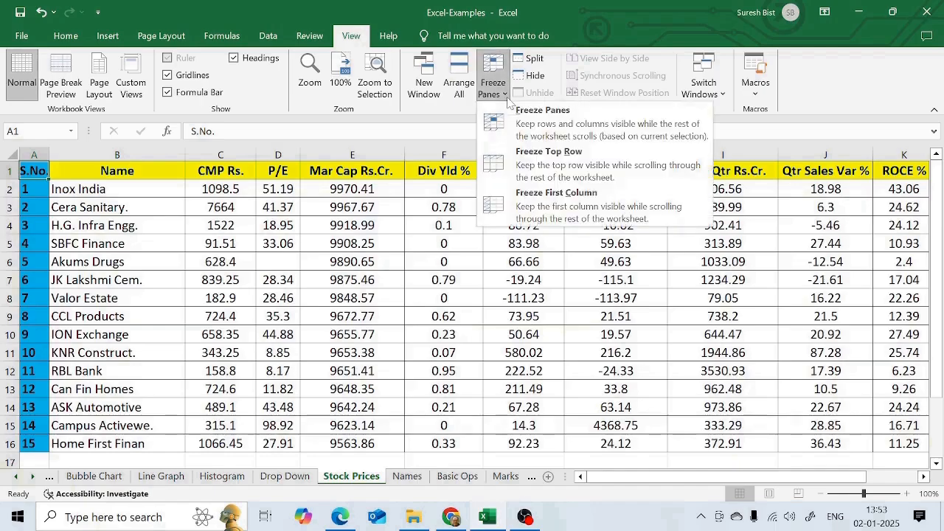
left_click(570, 155)
- Examine how the frozen header row behaves while moving down past the last stock row and back to A1
left_click(220, 443)
key("Down")
key("Down")
key("Down")
key("Down")
key("Down")
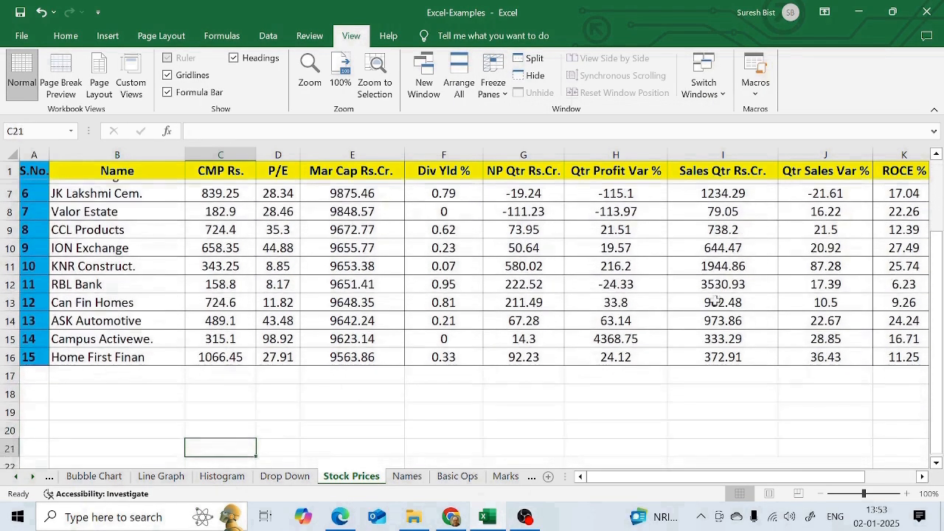
key("Down")
key("Down")
key("Down")
key("Down")
key("Down")
key("Down")
key("Down")
key("Up")
key("Up")
key("Up")
key("Up")
key("Up")
key("Up")
key("Up")
key("Up")
key("Up")
key("Up")
key("Up")
key("Up")
key("Up")
key("Up")
key("Up")
key("Up")
key("Up")
key("Up")
key("Up")
key("Up")
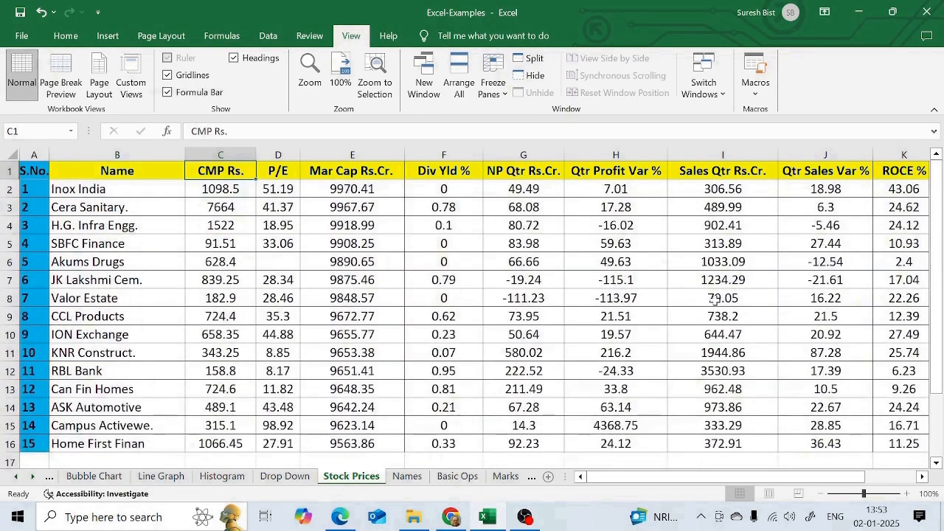
key("Down")
key("Down")
key("Down")
key("Down")
key("Down")
key("Down")
key("Down")
key("Down")
key("Down")
key("Down")
key("Down")
key("Down")
key("Down")
key("Down")
key("Down")
key("Down")
key("Down")
key("Down")
key("Down")
key("Down")
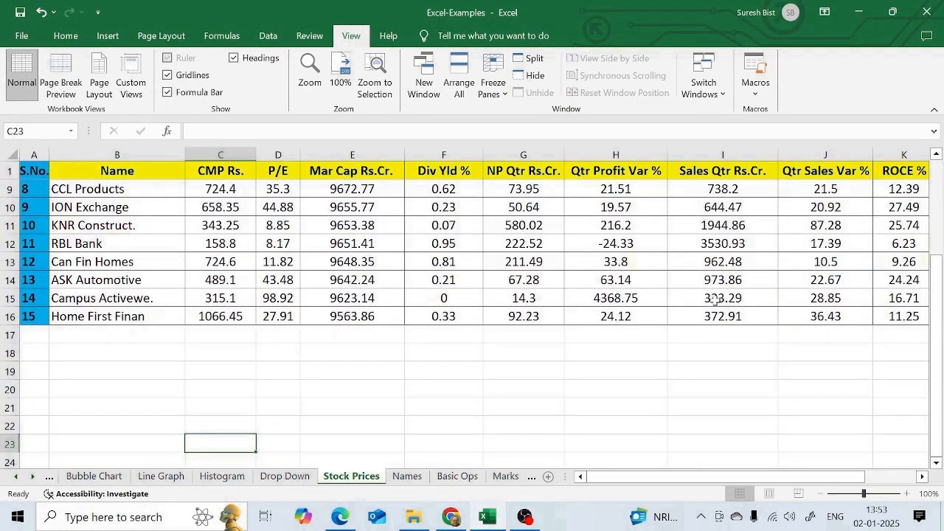
key("Up")
key("Up")
key("Up")
key("Up")
key("Up")
key("Up")
key("Up")
key("Up")
key("Up")
key("Up")
key("Up")
key("Up")
key("Up")
key("Up")
key("Up")
key("Up")
key("Up")
key("Up")
key("Up")
key("Up")
key("Left")
key("Right")
key("Right")
key("Right")
key("Right")
key("Right")
key("Right")
key("Right")
key("Right")
key("Left")
key("Left")
key("Left")
key("Left")
key("Left")
key("Left")
key("Left")
key("Left")
key("Left")
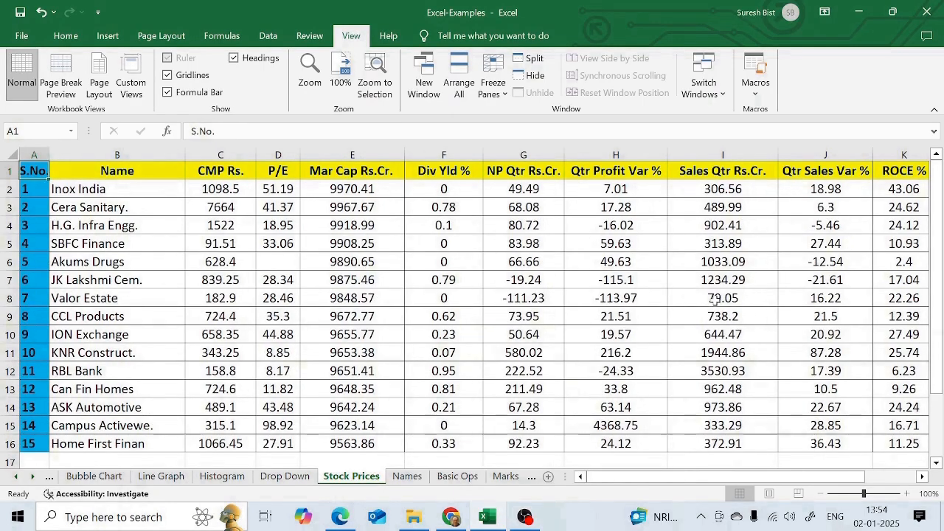
- Freeze the first column, S.No., of the Stock Prices sheet
key("Down")
key("Down")
key("Down")
left_click(498, 92)
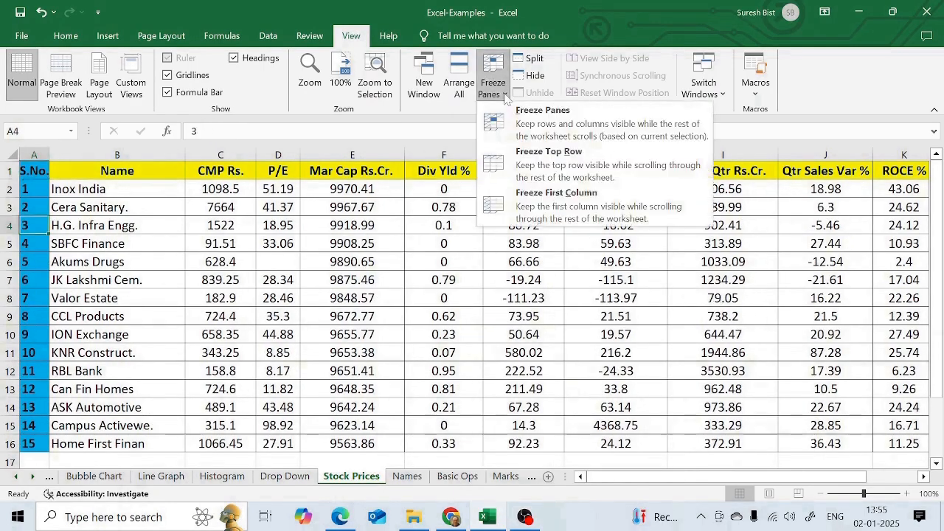
left_click(547, 199)
- Examine how the frozen S.No. column behaves while moving across the sheet past Eq Cap Rs.Cr. and back
key("Down")
key("Down")
key("Right")
key("Right")
key("Right")
key("Right")
key("Right")
key("Right")
key("Right")
key("Right")
key("Right")
key("Right")
key("Right")
key("Right")
key("Right")
key("Right")
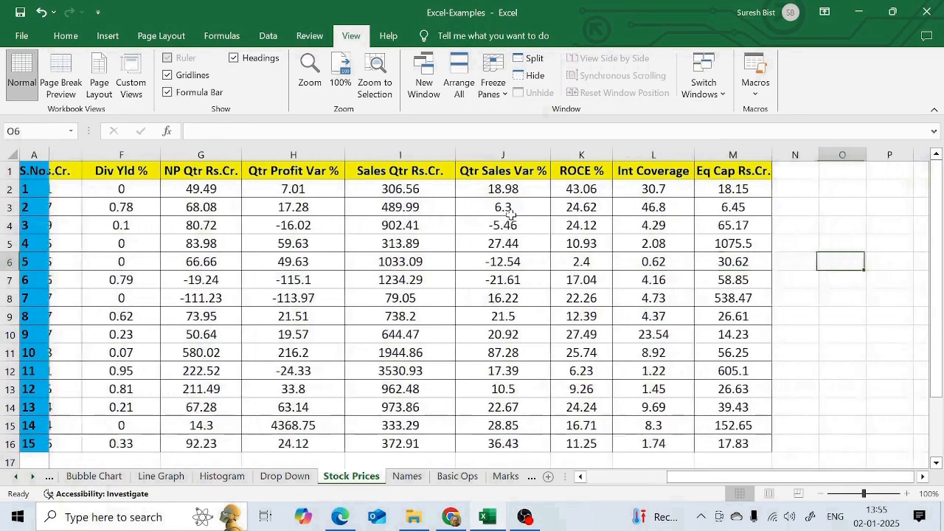
key("Right")
key("Right")
key("Right")
key("Right")
key("Home")
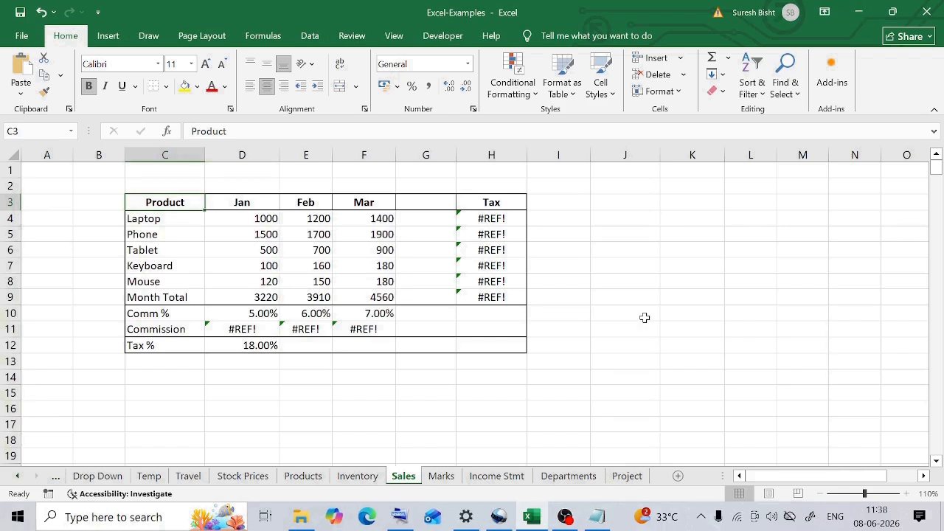
- Total the Laptop sales for Jan to Mar in G4 with =SUM(D4:F4)
left_click_drag(255, 219, 376, 219)
left_click(433, 223)
type("=SUM(")
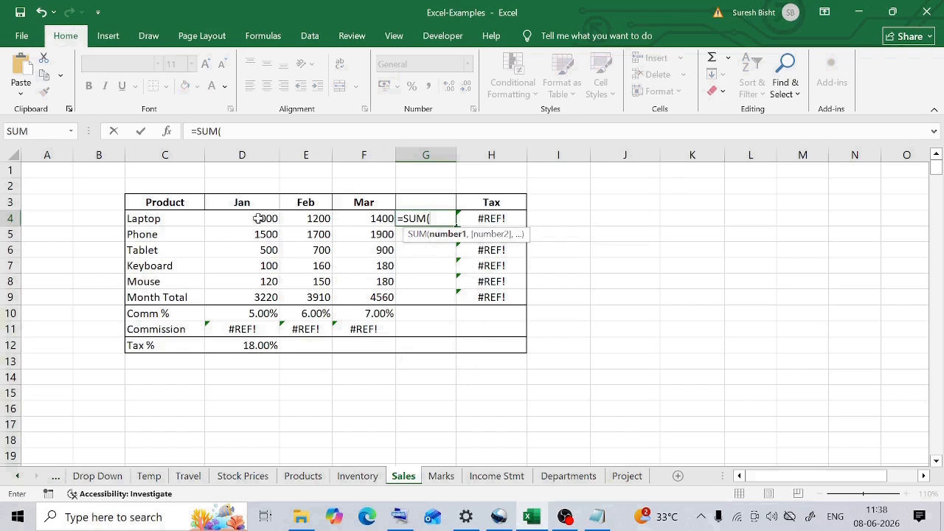
left_click_drag(258, 218, 355, 215)
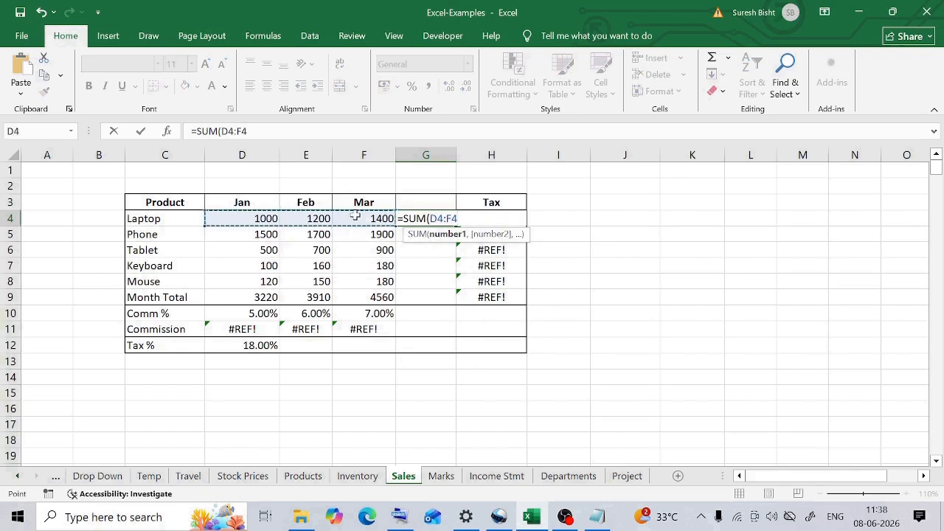
type(")")
key("Return")
key("Up")
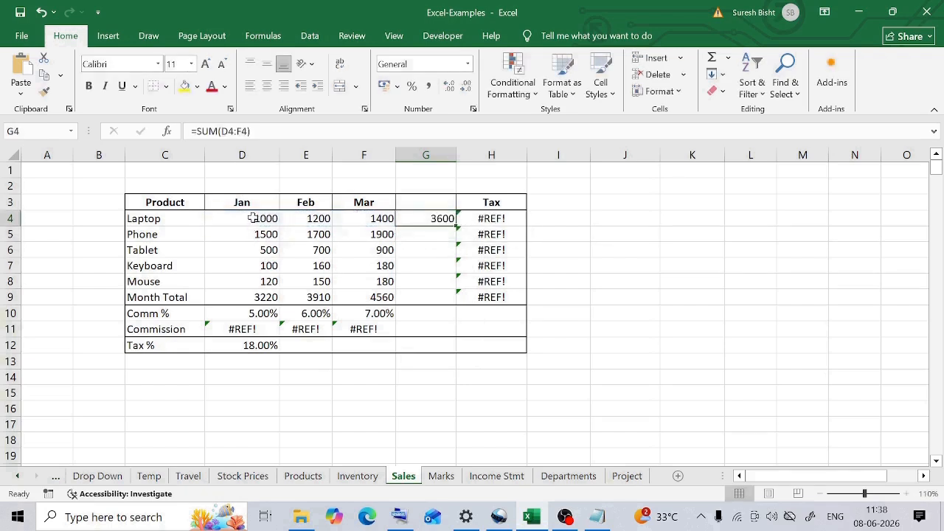
left_click_drag(253, 218, 375, 217)
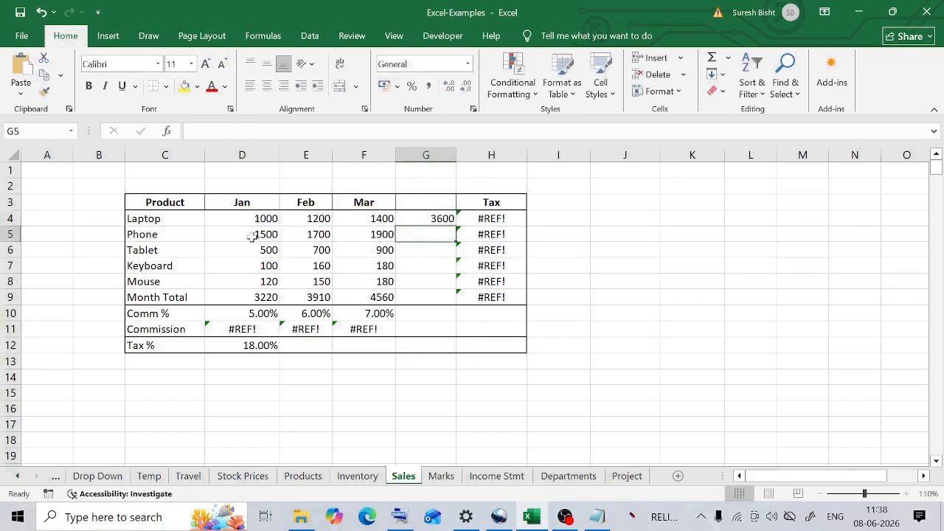
- Count the Phone sales entries for Jan to Mar in G5 with =COUNT(D5:F5)
left_click_drag(255, 234, 380, 234)
left_click(425, 233)
type("=")
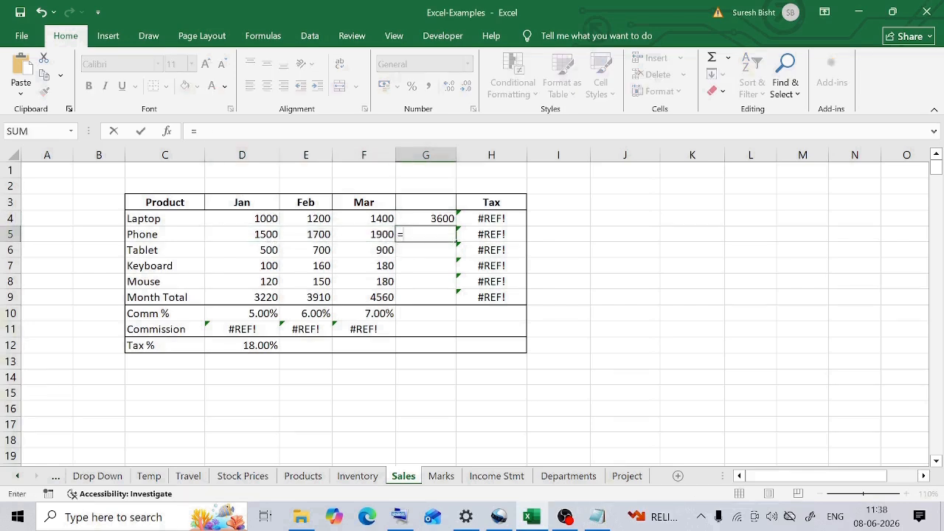
type("COUNT(")
left_click_drag(255, 234, 369, 235)
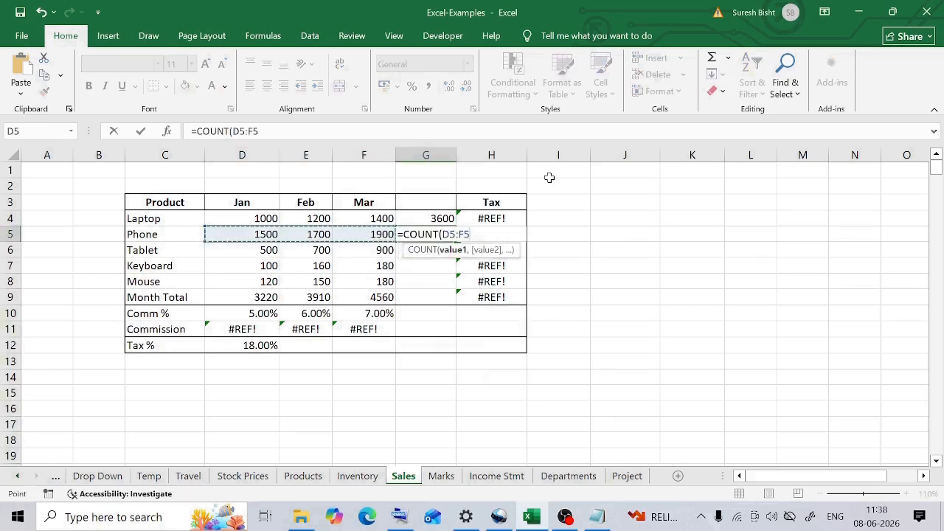
type(")")
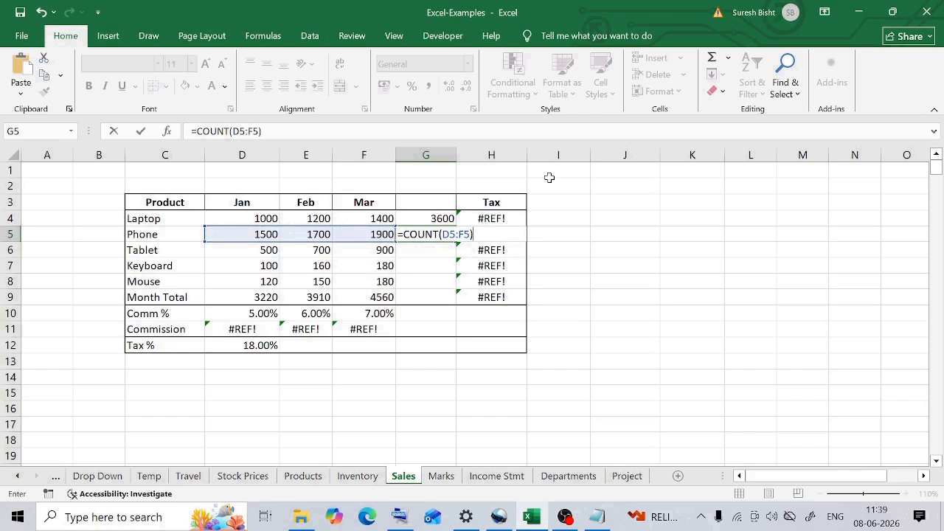
key("Return")
- Average the Tablet sales for Jan to Mar in G6 with =AVERAGE(D6:F6)
left_click_drag(263, 250, 371, 250)
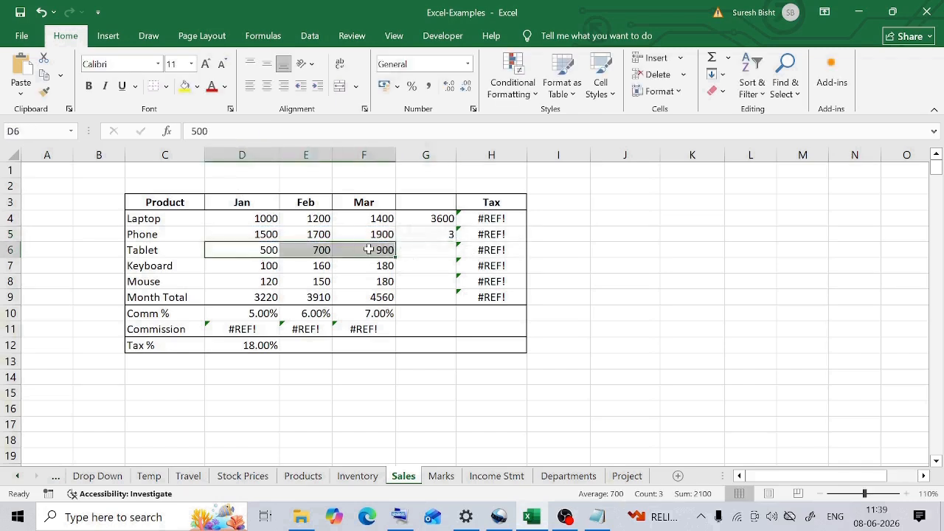
left_click(431, 251)
type("=Aver")
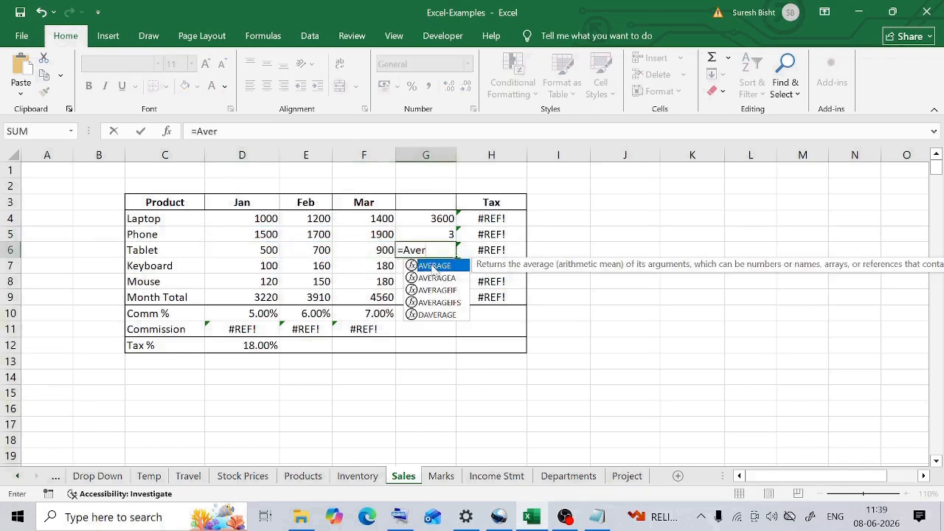
key("Tab")
left_click_drag(268, 250, 353, 251)
key("Return")
left_click(432, 251)
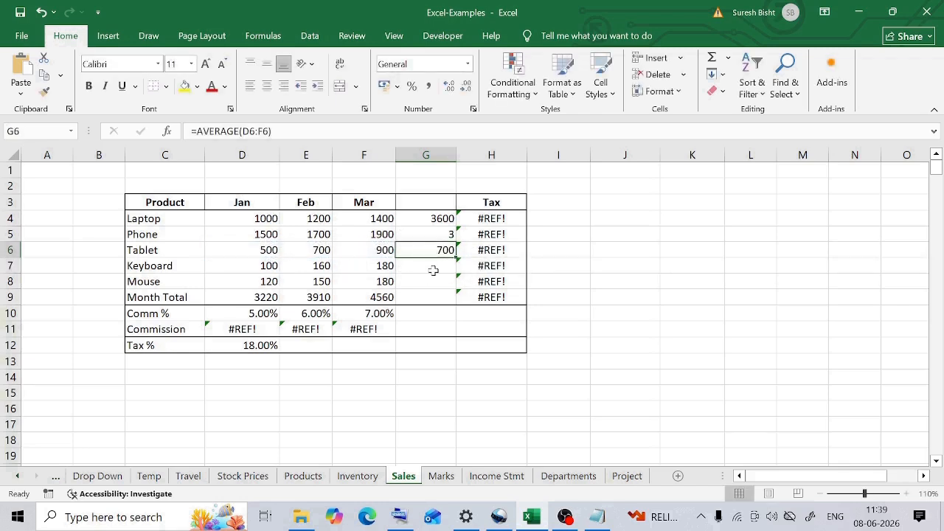
- Rate the Keyboard's Mar sales in G7 with =IF(F7<100,"Poor","Good")
left_click(433, 270)
left_click(379, 266)
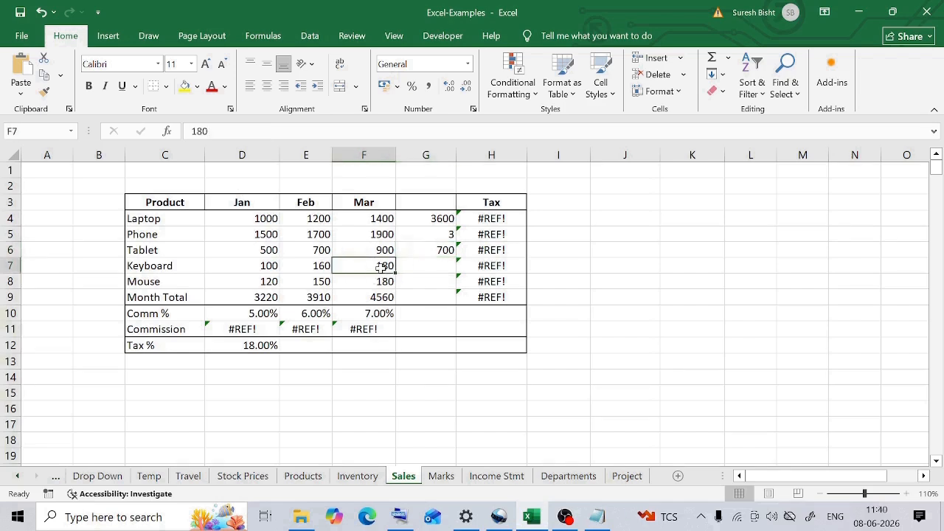
left_click(428, 266)
type("=i")
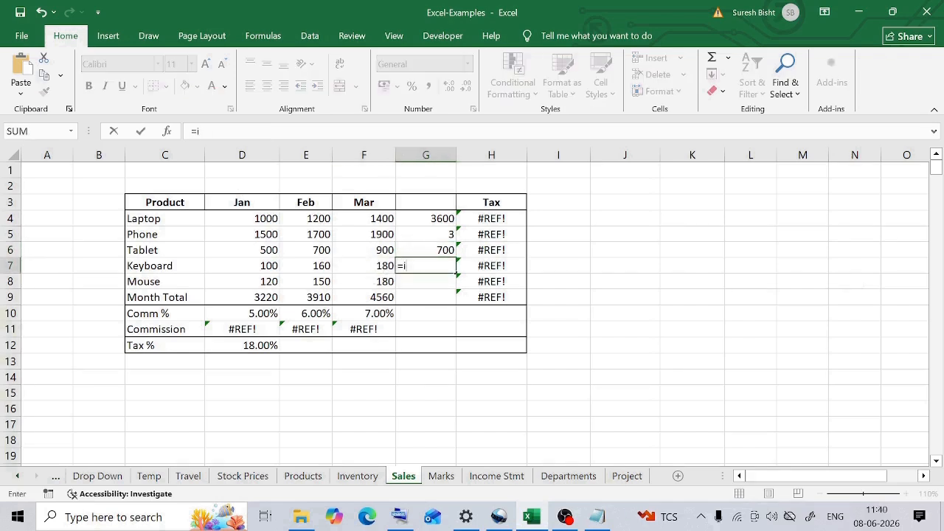
key("Tab")
key("Left")
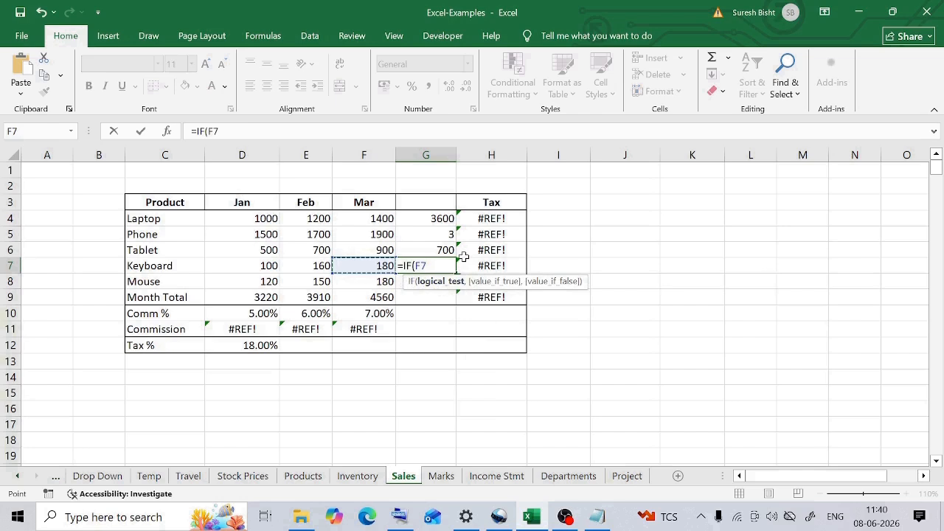
type("<100,")
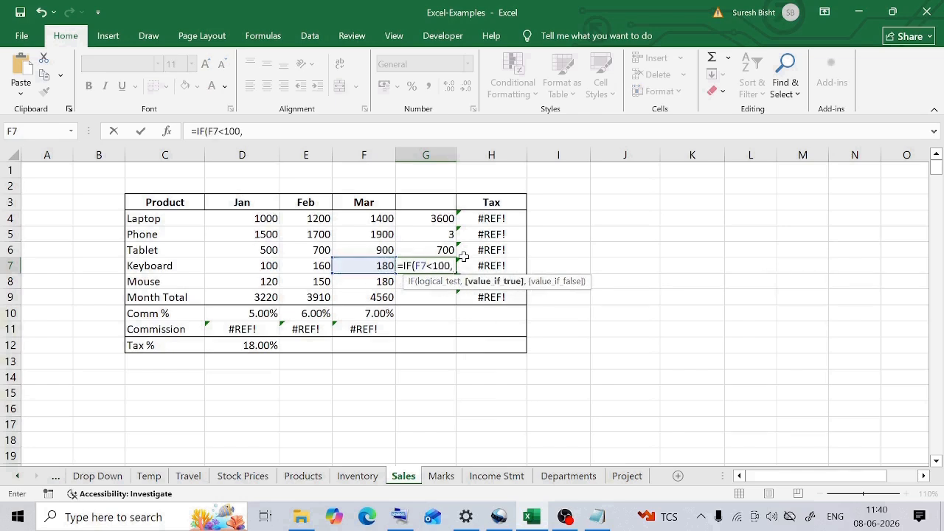
type("\"Poor\",\"")
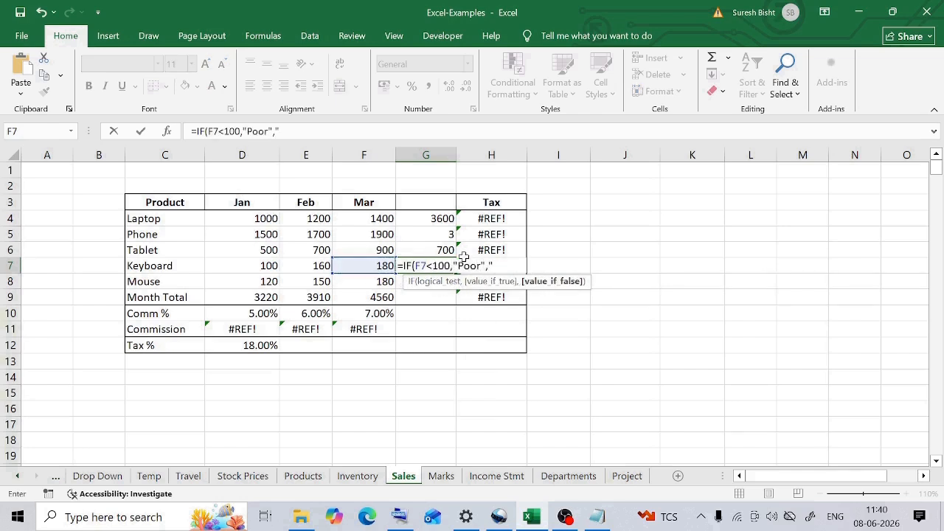
type("Good\")")
key("Return")
- Edit the Keyboard's Mar sales value in F7 to test the IF formula in G7
left_click(369, 265)
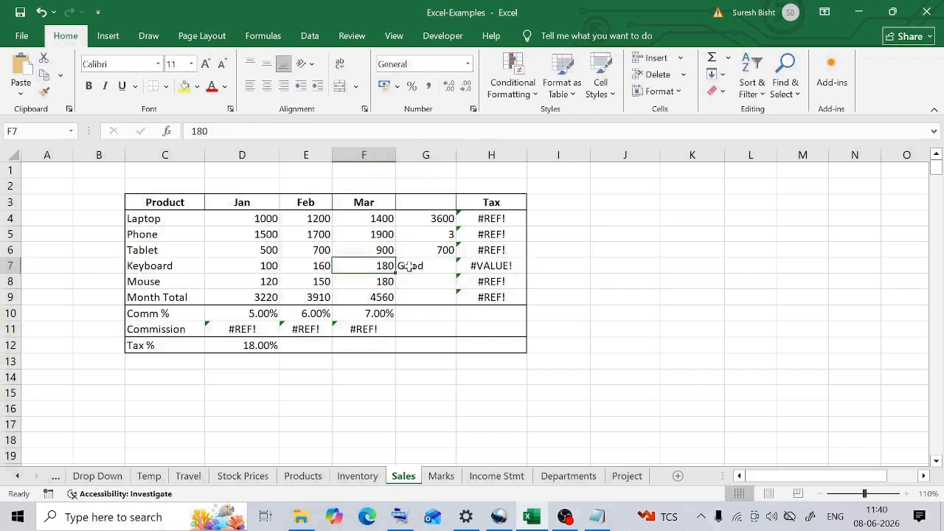
left_click(405, 266)
double_click(380, 266)
key("Delete")
left_click(417, 266)
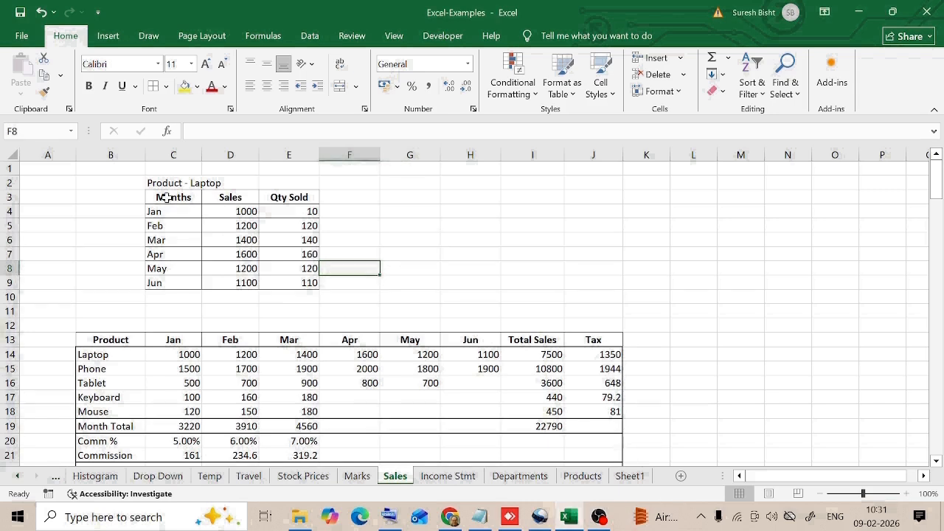
- Insert a 2-D Clustered Column chart of the Laptop Months and Sales data in C3:D9
left_click_drag(166, 198, 230, 283)
left_click(107, 35)
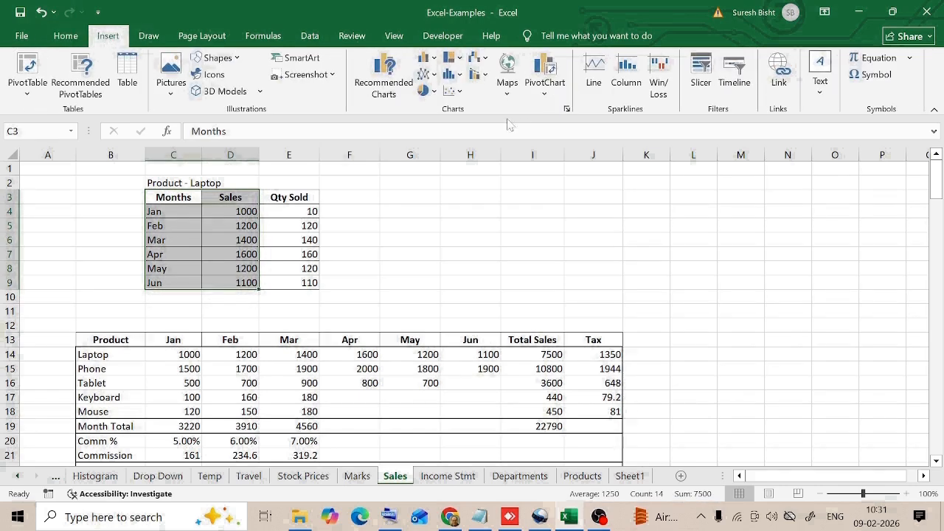
left_click(433, 64)
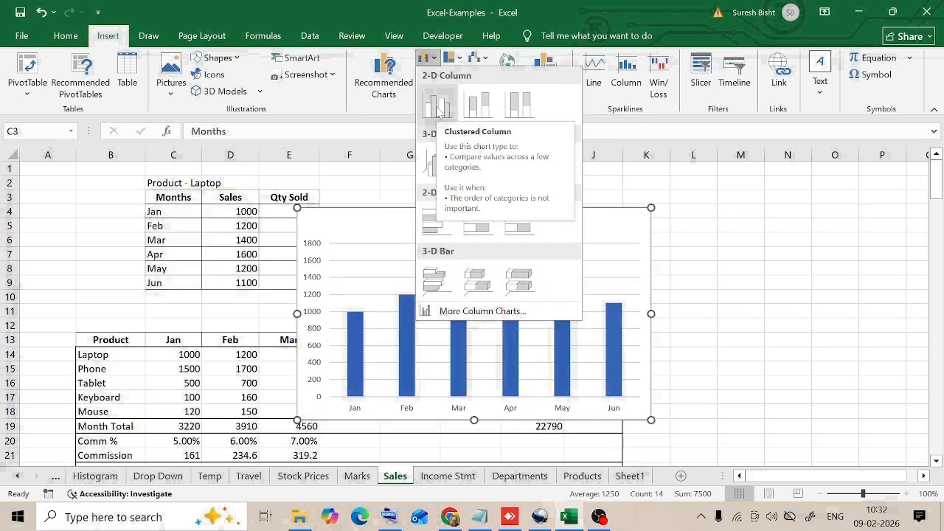
left_click(437, 109)
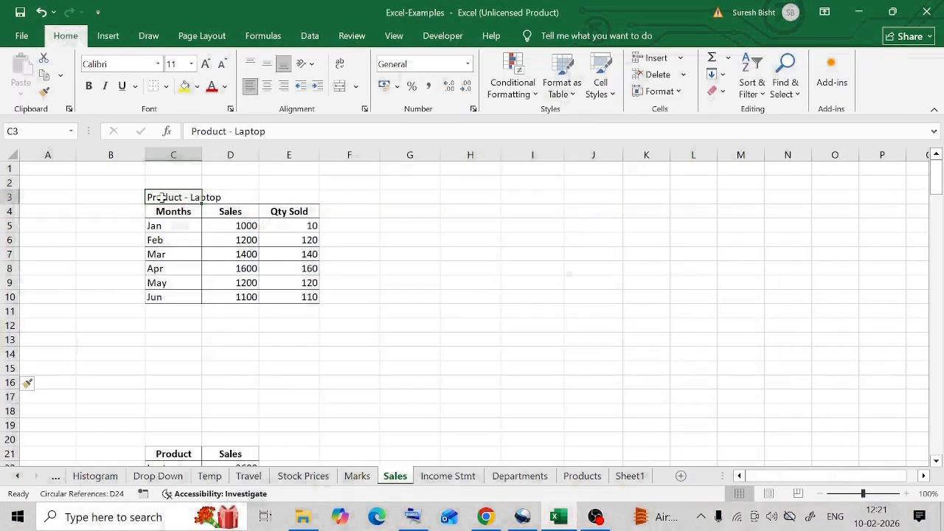
- Create a Clustered Column chart from the Laptop Months and Sales data in C4:D10 with Quick Analysis
left_click_drag(160, 212, 224, 295)
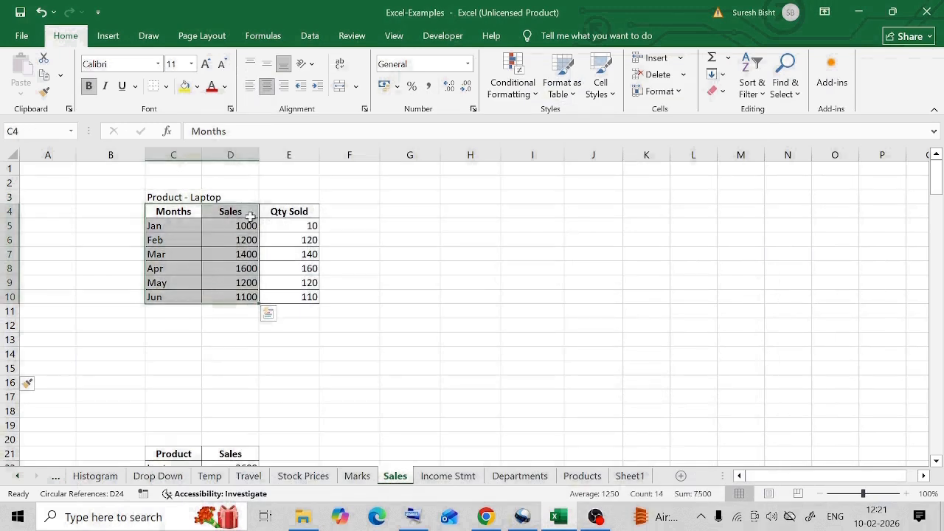
left_click(268, 313)
left_click(187, 344)
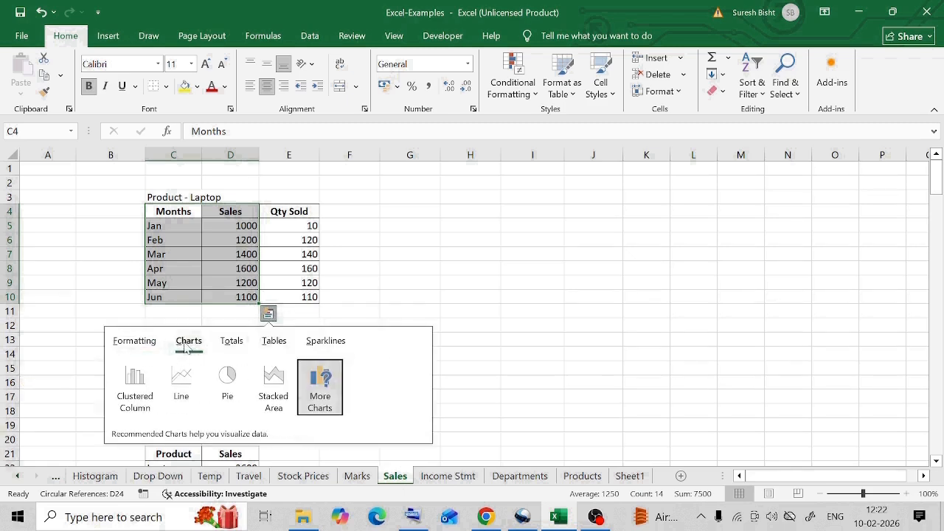
left_click(133, 389)
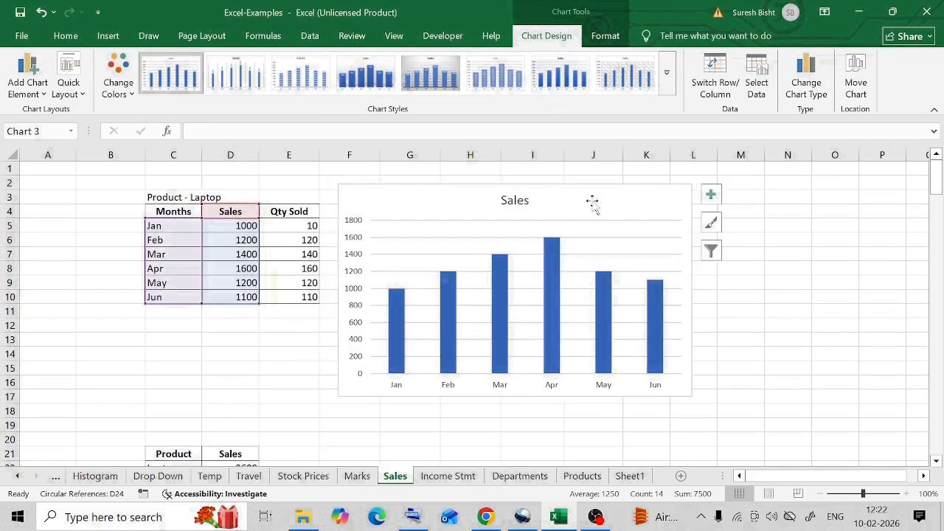
left_click(65, 35)
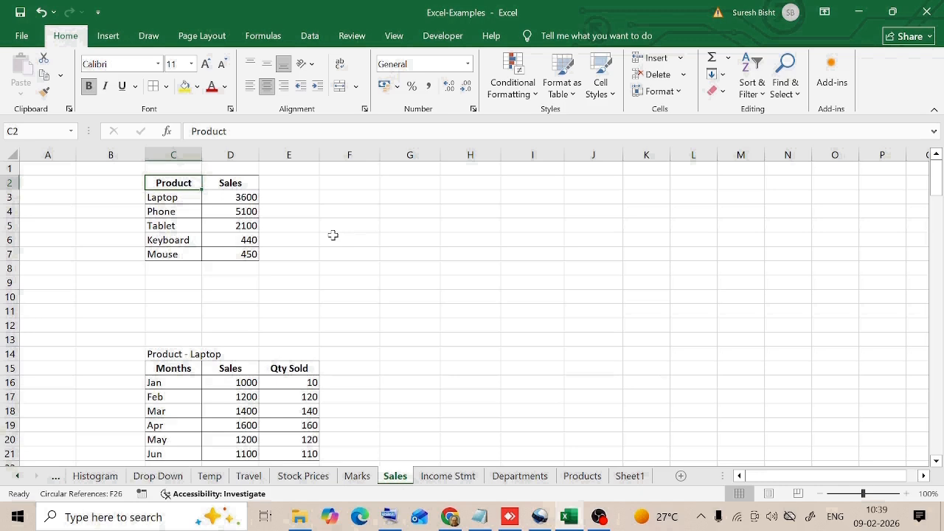
- Insert a 2-D Pie chart of the Product and Sales data in C2:D7
left_click_drag(174, 184, 230, 254)
left_click(108, 35)
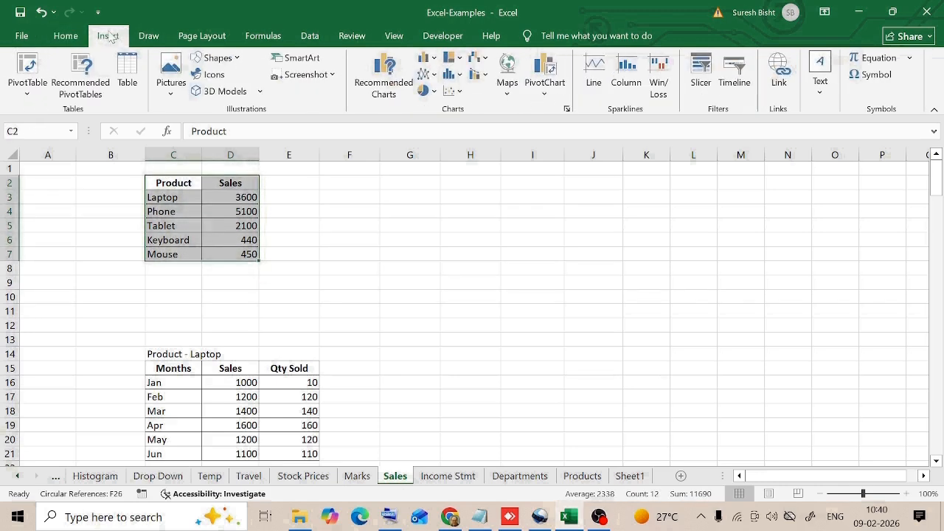
left_click(427, 94)
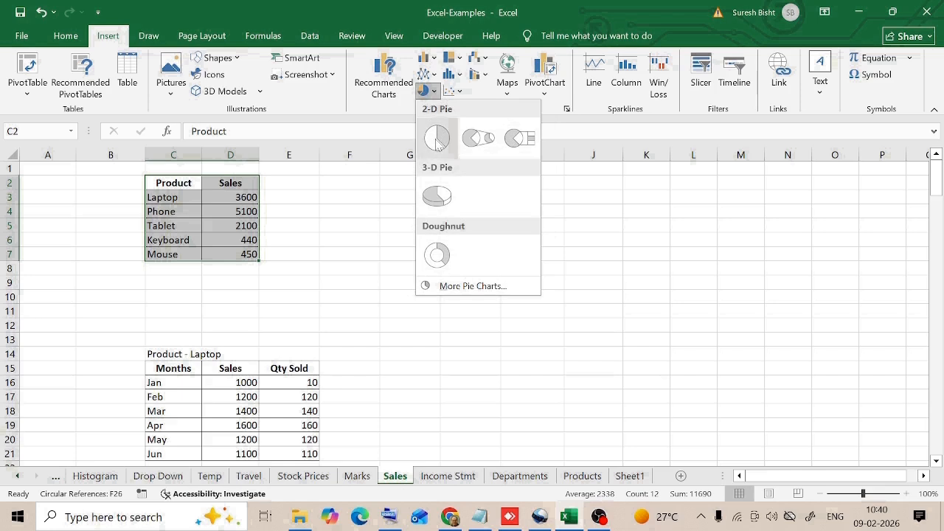
left_click(437, 140)
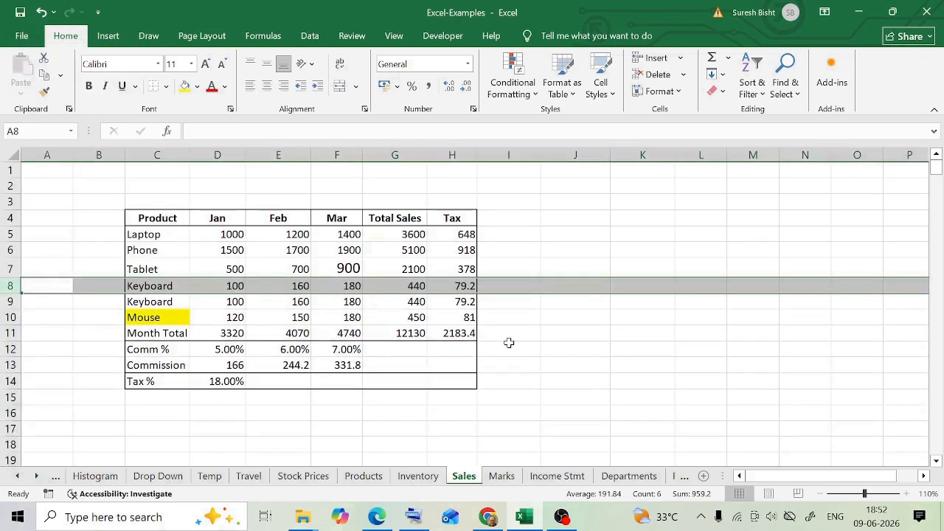
- Copy the formatting of the Tablet's Feb value in E7 onto its Mar value in F7 with Format Painter
left_click(336, 268)
left_click(278, 268)
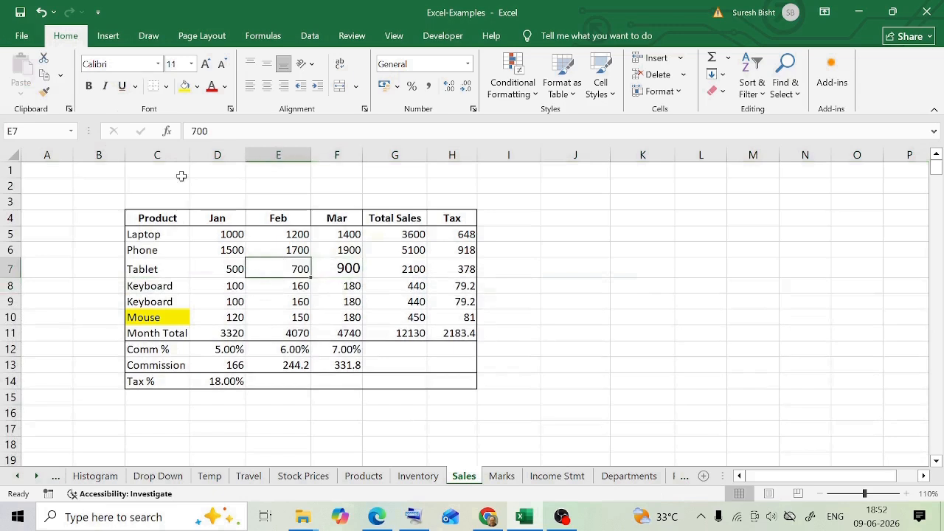
left_click(45, 92)
left_click(347, 267)
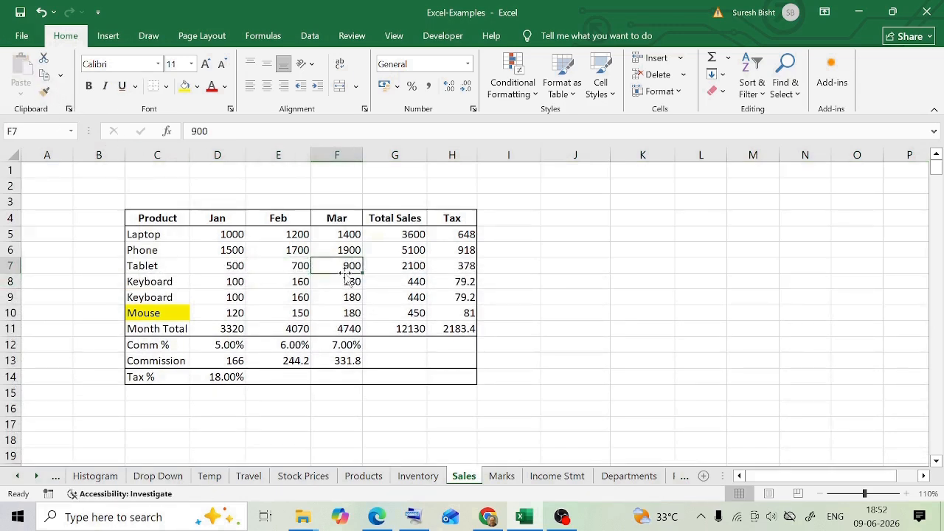
- Copy the formatting of the Keyboard cell C9 onto the highlighted Mouse cell C10 with Format Painter
left_click(156, 297)
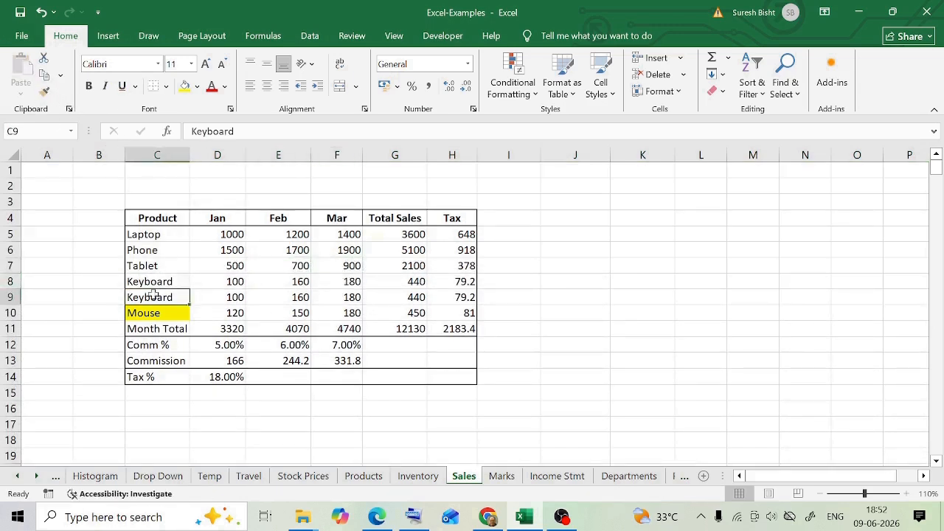
left_click(45, 92)
left_click(149, 318)
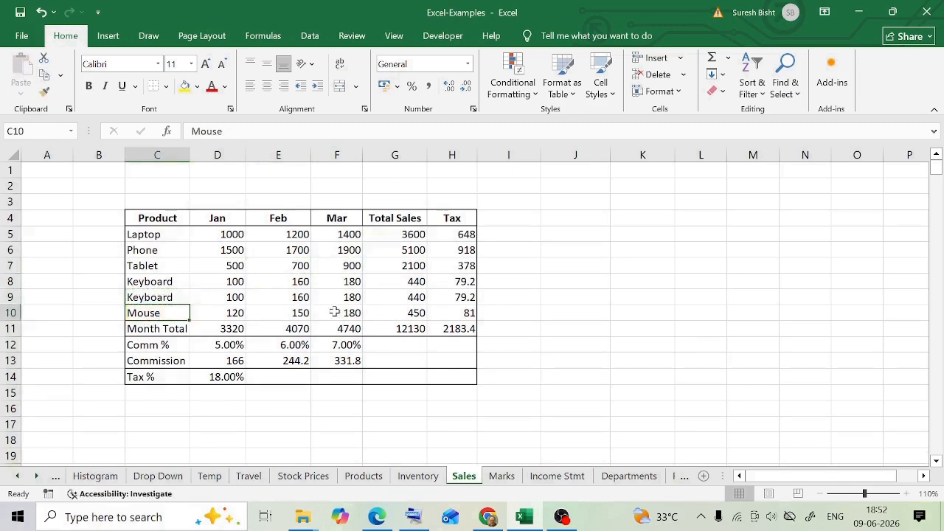
left_click(627, 341)
left_click(158, 218)
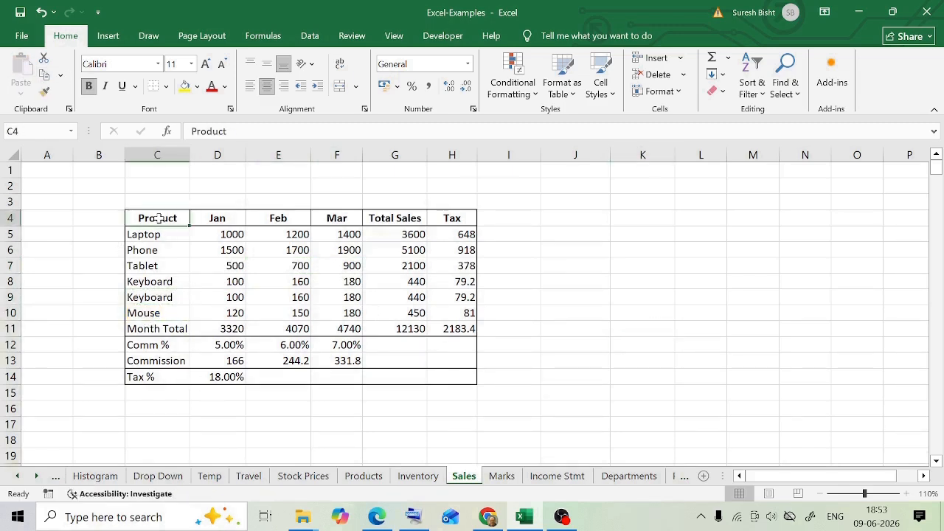